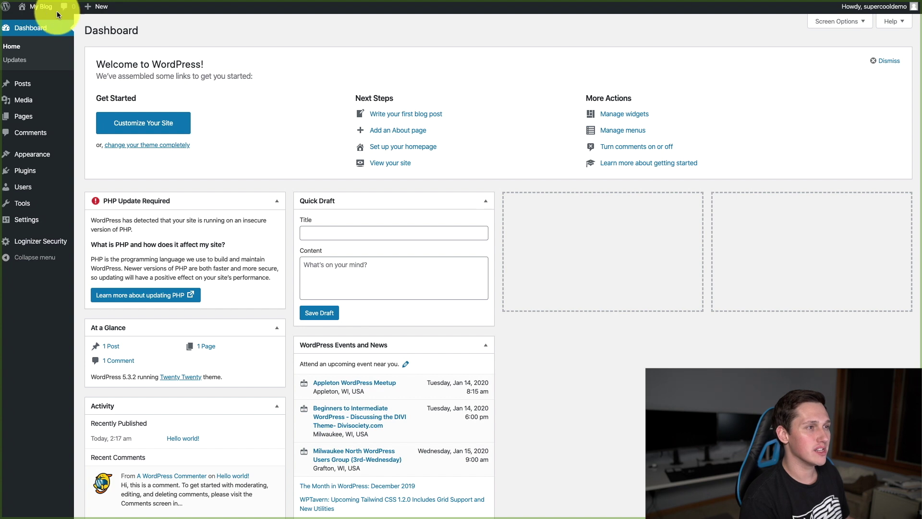
Step: Visit the live site to examine its current homepage, and return to the dashboard
mouse_move(33, 8)
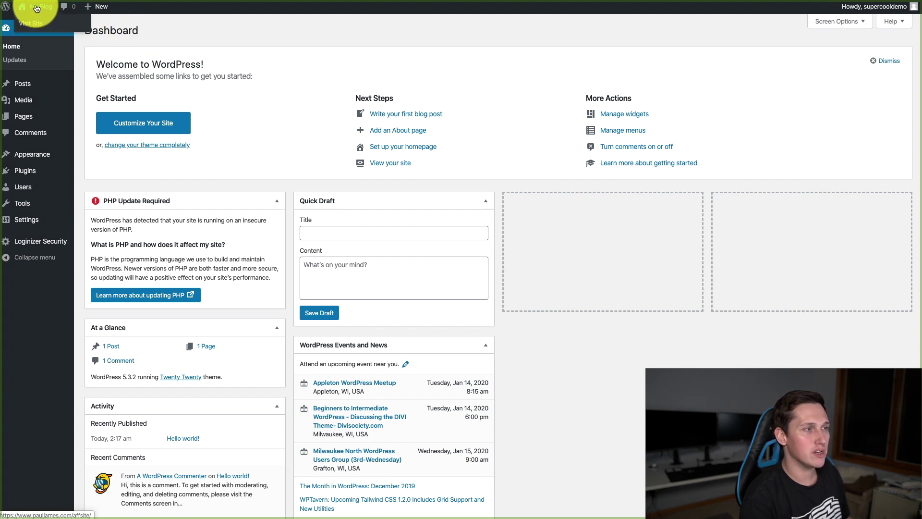
left_click(35, 23)
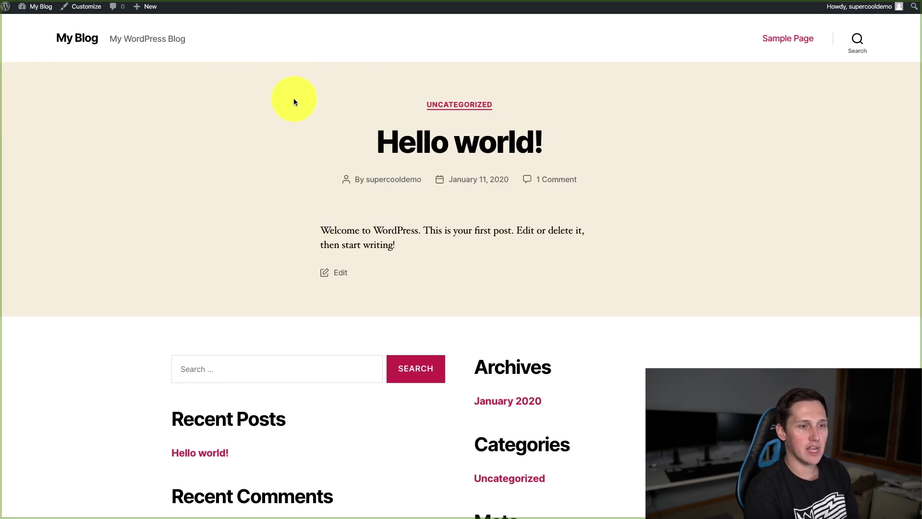
scroll(378, 192, "down", 5)
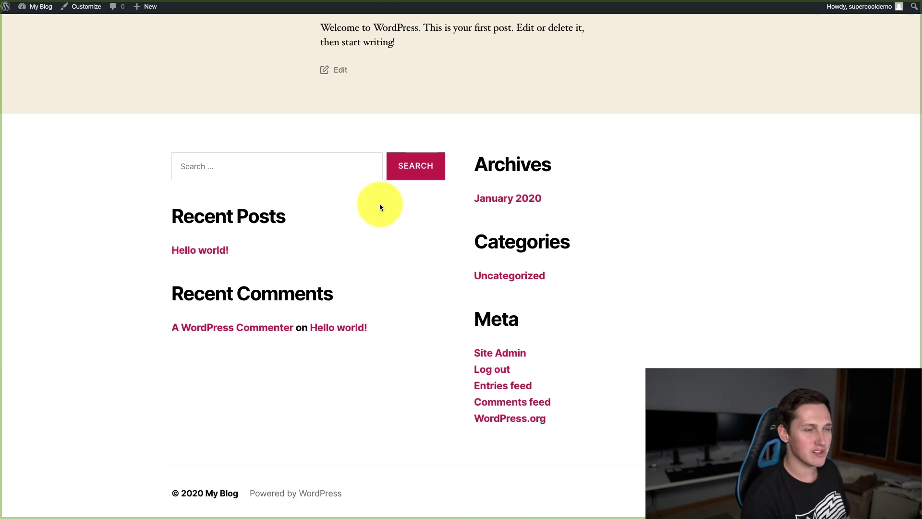
scroll(380, 204, "up", 5)
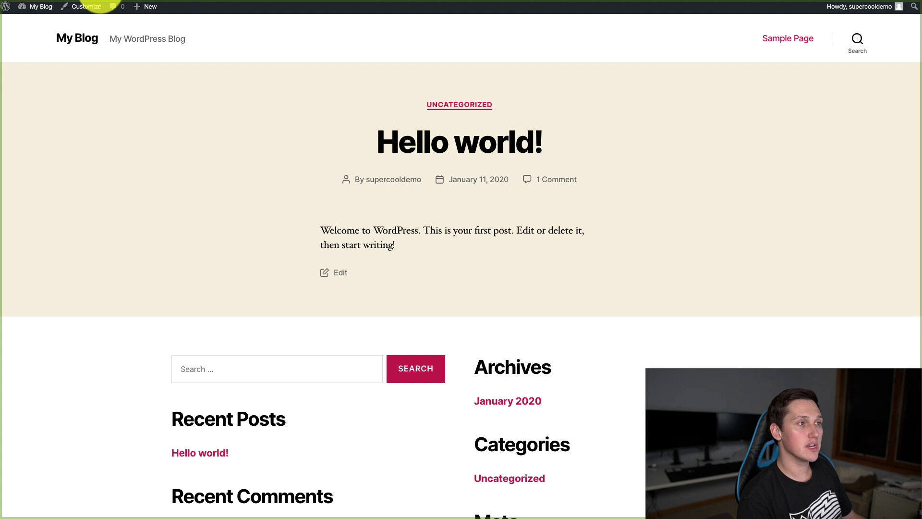
left_click(120, 1)
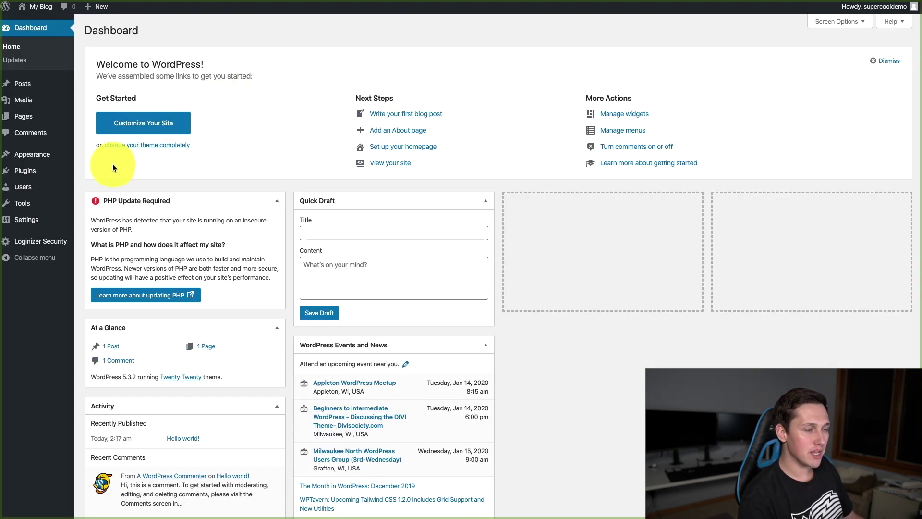
Step: Go to adding a new theme and search the theme directory for oceanwp
mouse_move(21, 173)
left_click(82, 154)
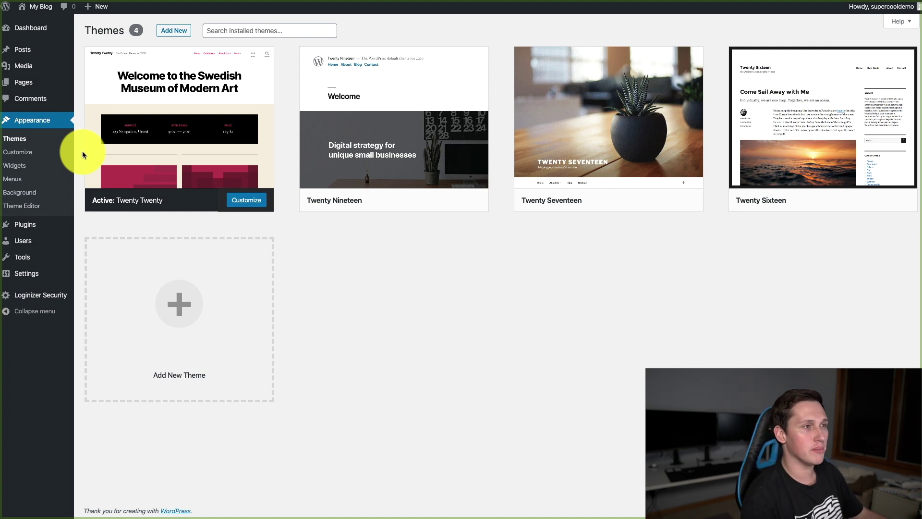
left_click(174, 36)
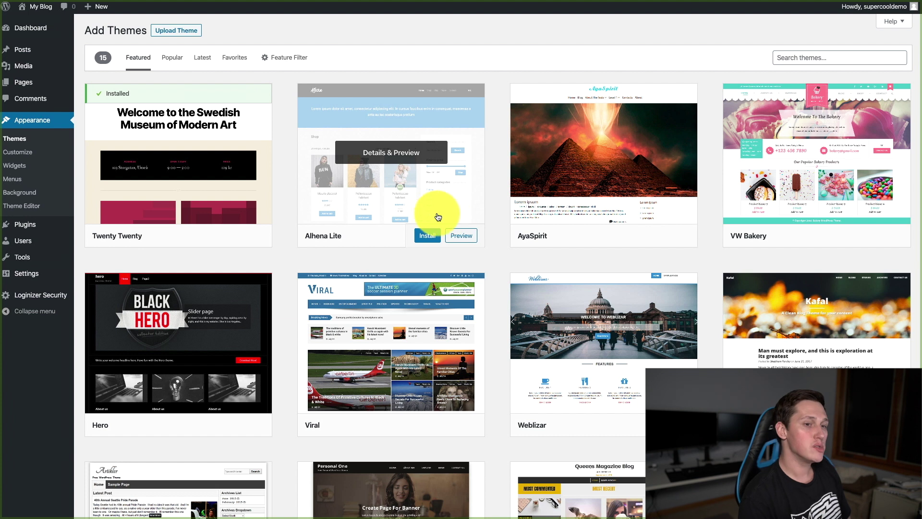
scroll(439, 218, "down", 7)
scroll(444, 244, "up", 7)
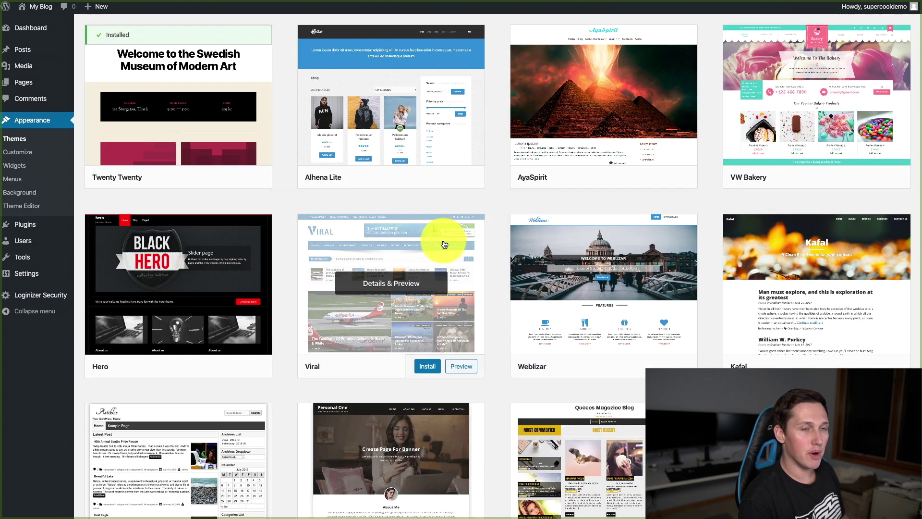
left_click(803, 58)
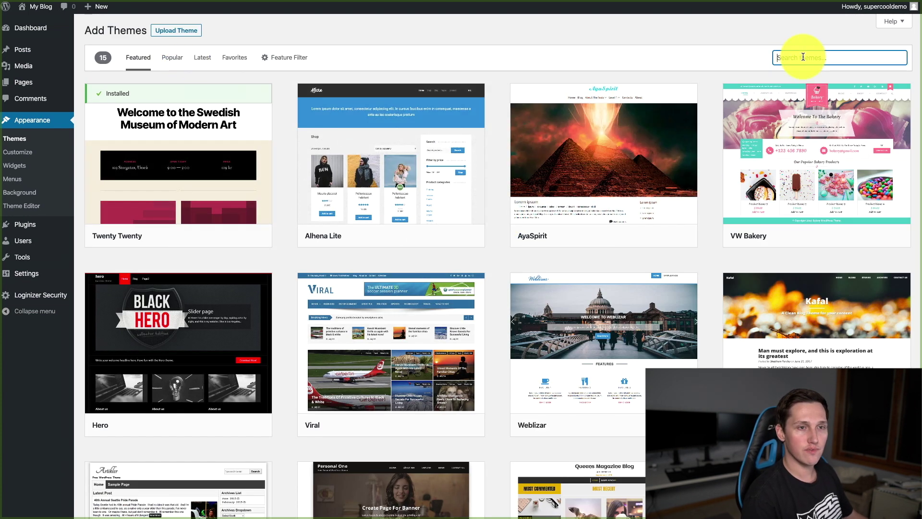
type("oceanwp")
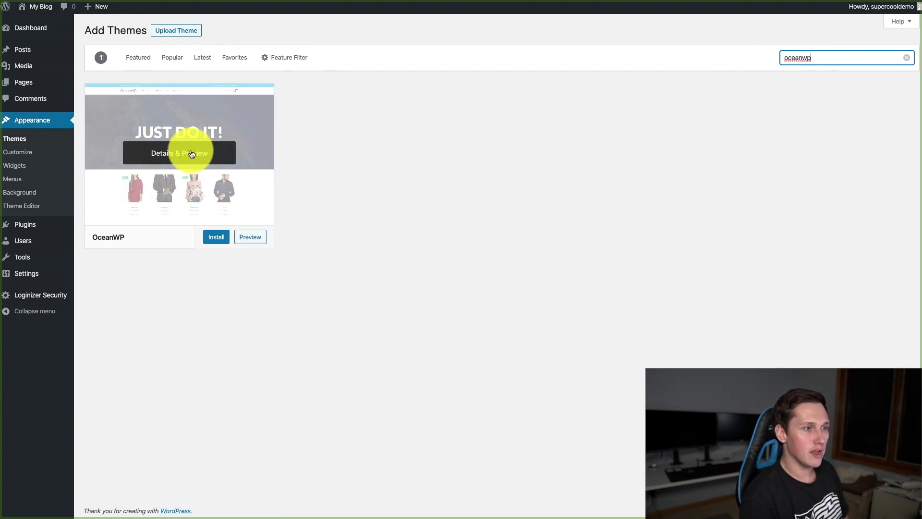
Step: Install and activate the OceanWP theme, and reload the live site
left_click(216, 236)
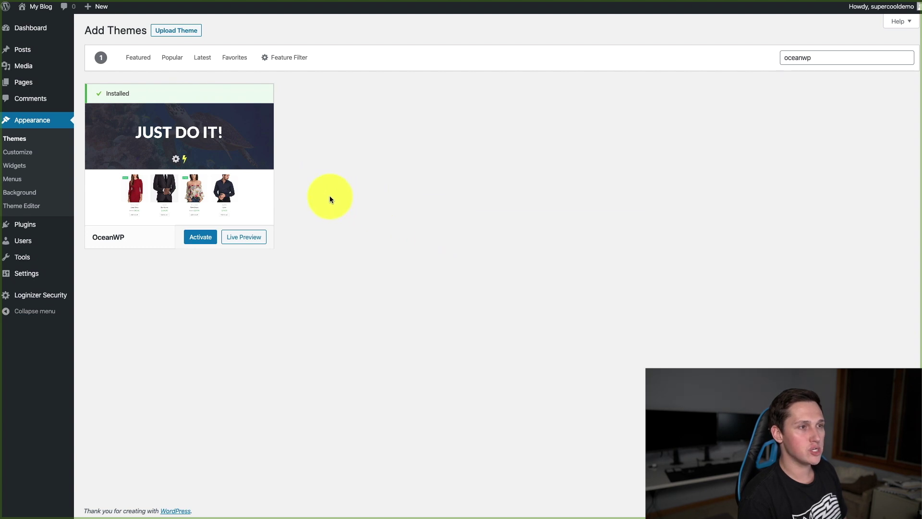
left_click(207, 239)
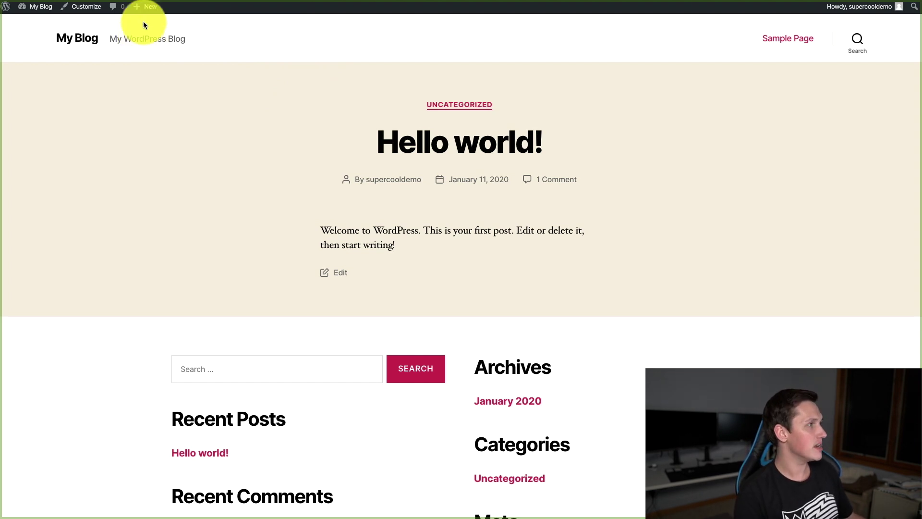
key("super+r")
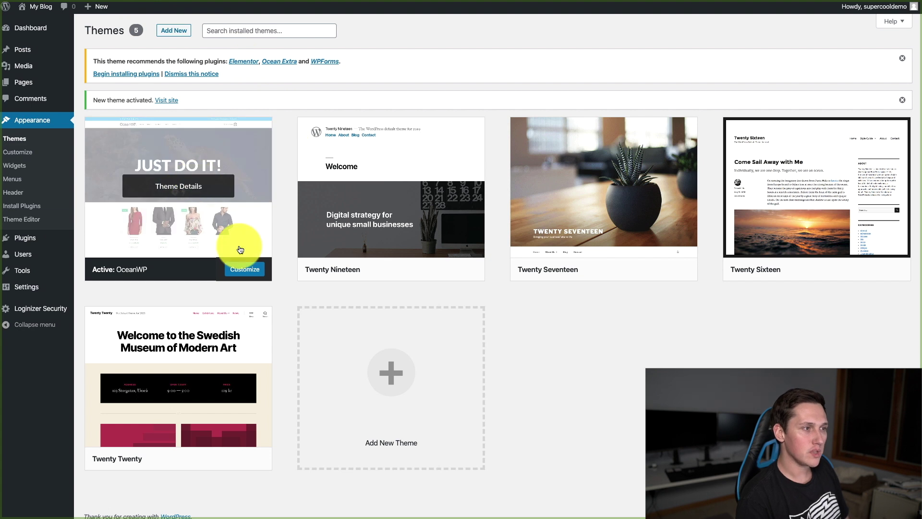
Step: Customize the OceanWP theme's site identity by setting the site title to "Everything Juicers"
left_click(247, 272)
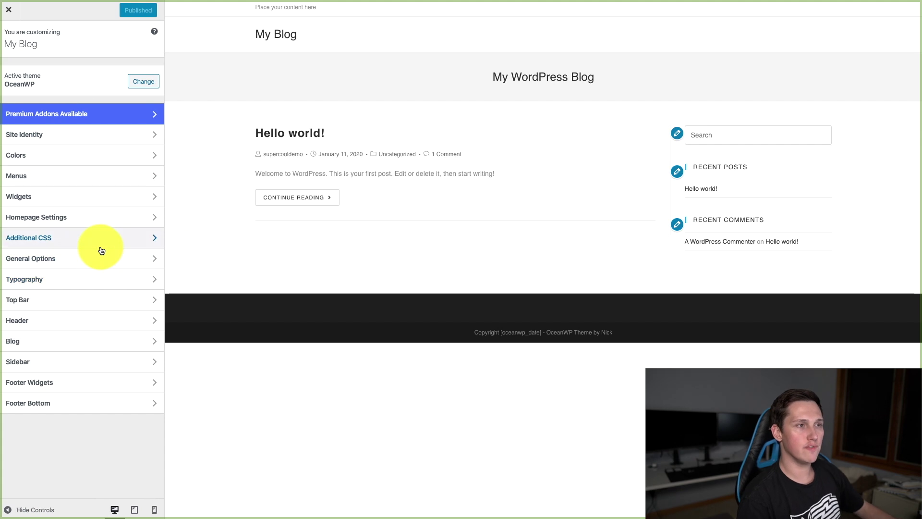
left_click(96, 139)
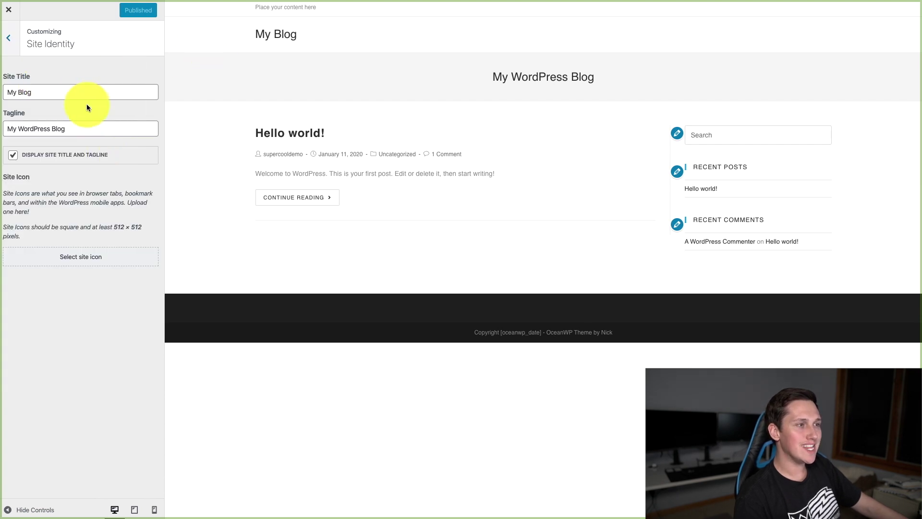
left_click_drag(48, 93, 2, 88)
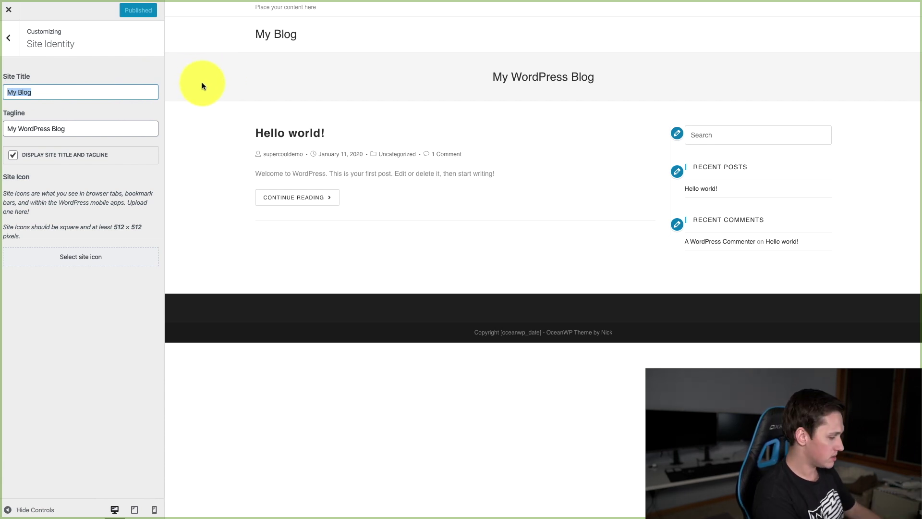
type("Everything ")
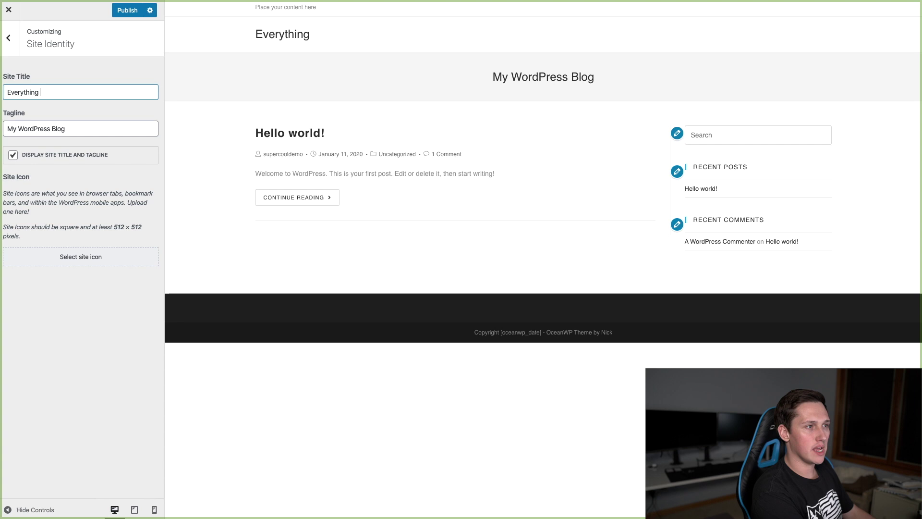
type("Juicers")
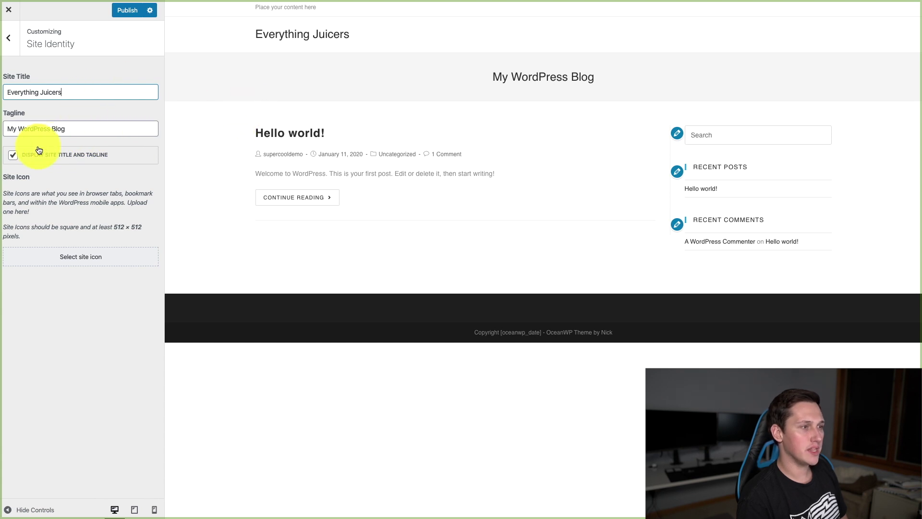
Step: Set the tagline to "Helping you decide which Juicer to go with." and keep the site title and tagline displayed
left_click(13, 156)
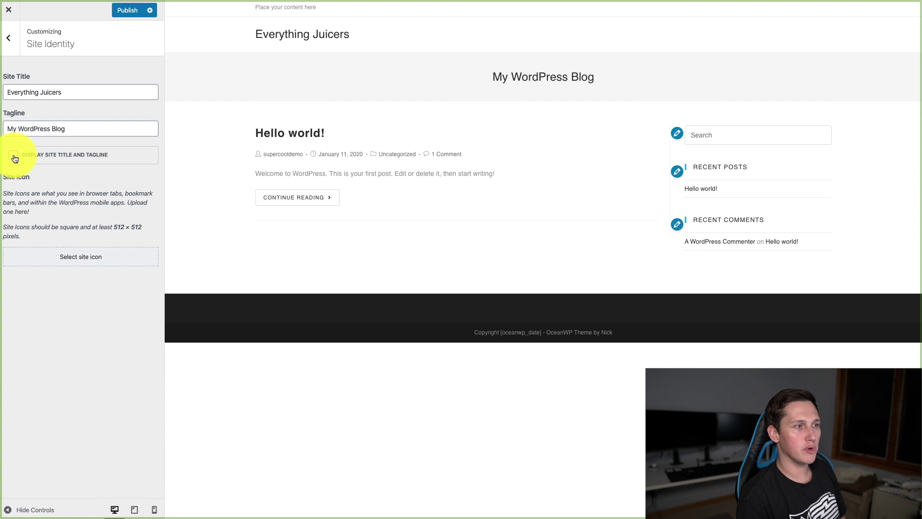
left_click(13, 157)
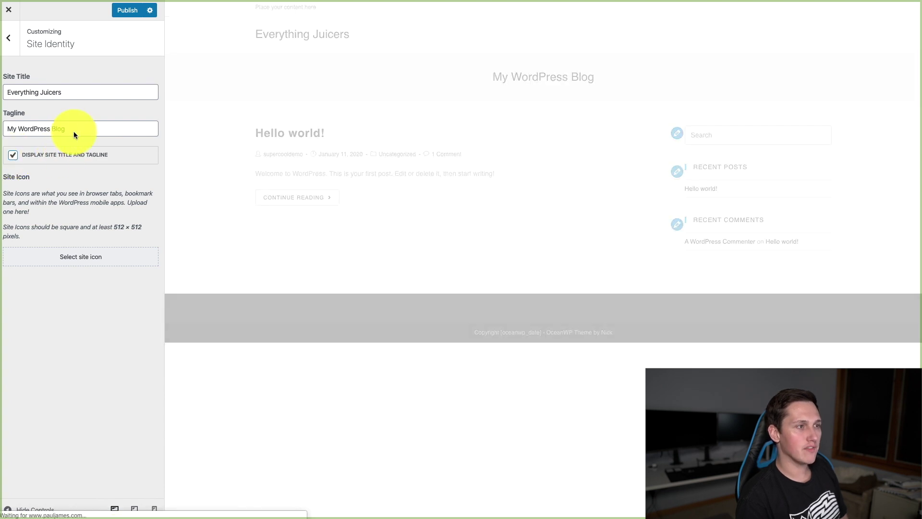
left_click_drag(70, 127, 2, 125)
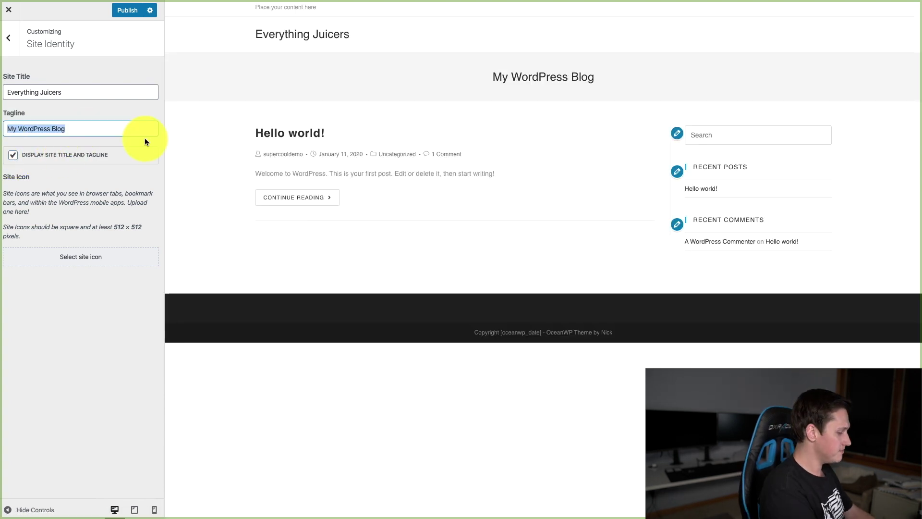
type("Helping you decide")
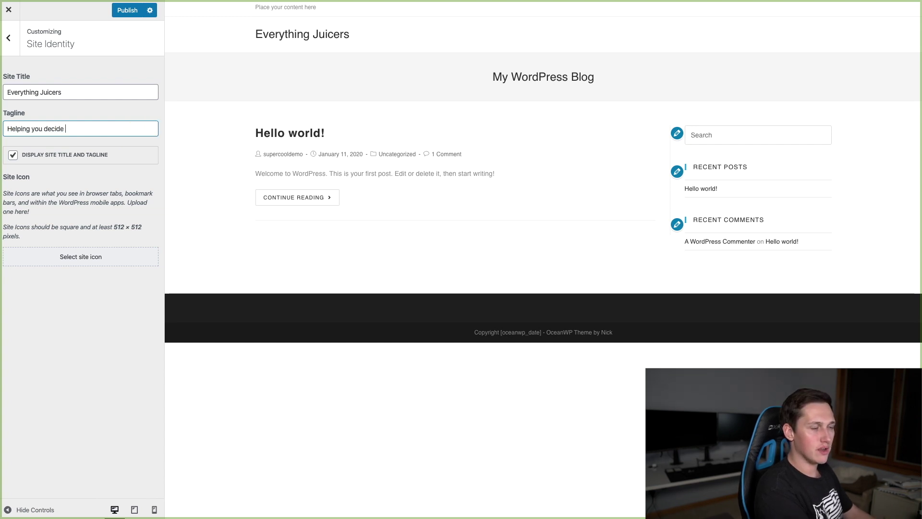
type(" which Juicer to go with.")
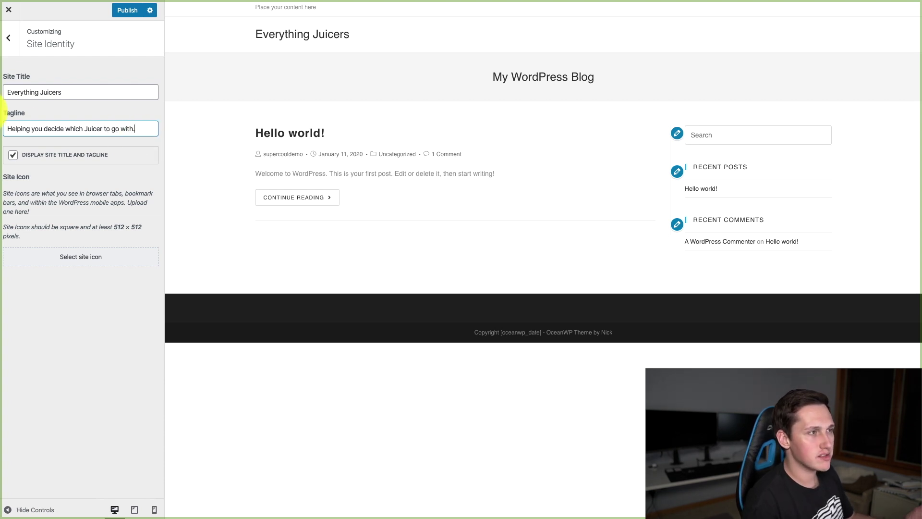
left_click(8, 38)
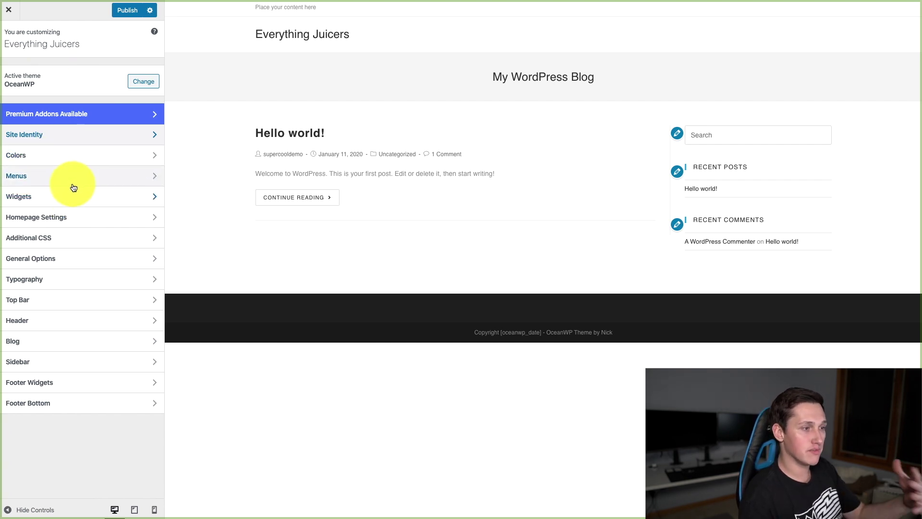
Step: Set the header text color to the red preset #dd3333
left_click(59, 163)
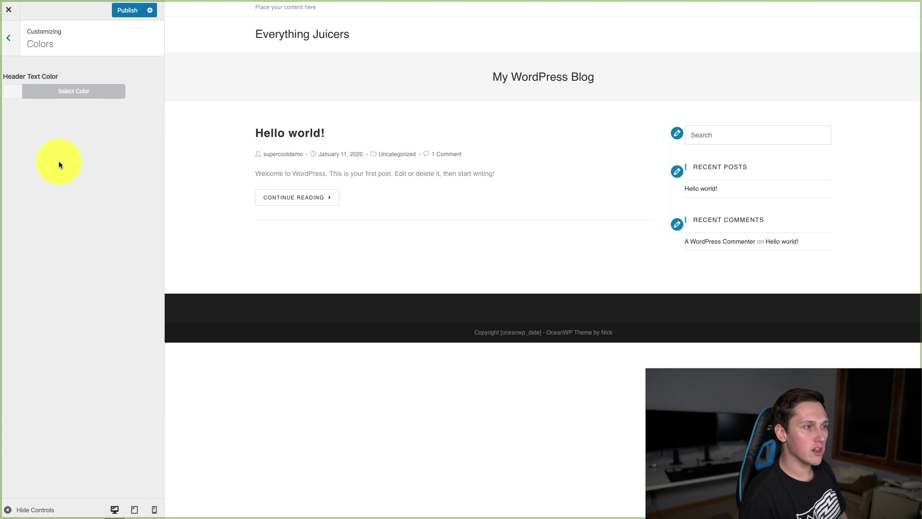
left_click(67, 96)
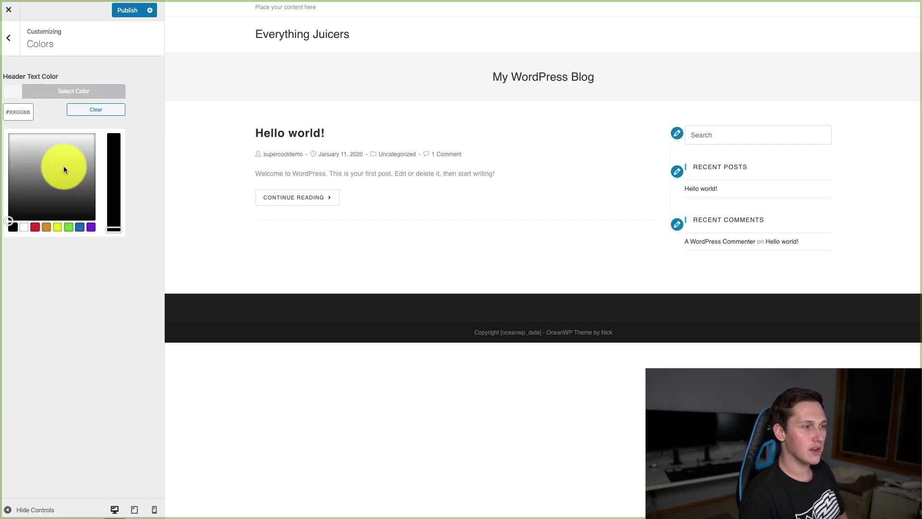
left_click(34, 230)
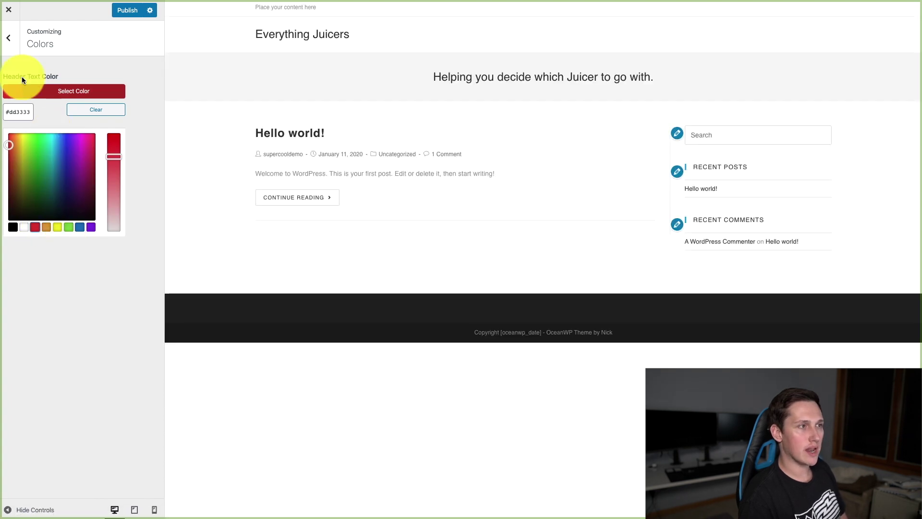
left_click(17, 49)
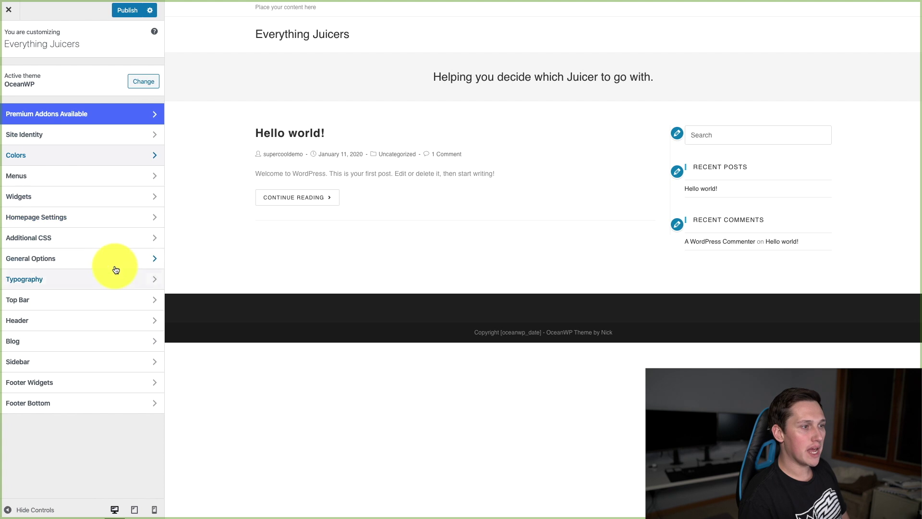
Step: Examine the homepage display settings and the theme's General Styling options without changing them
left_click(73, 216)
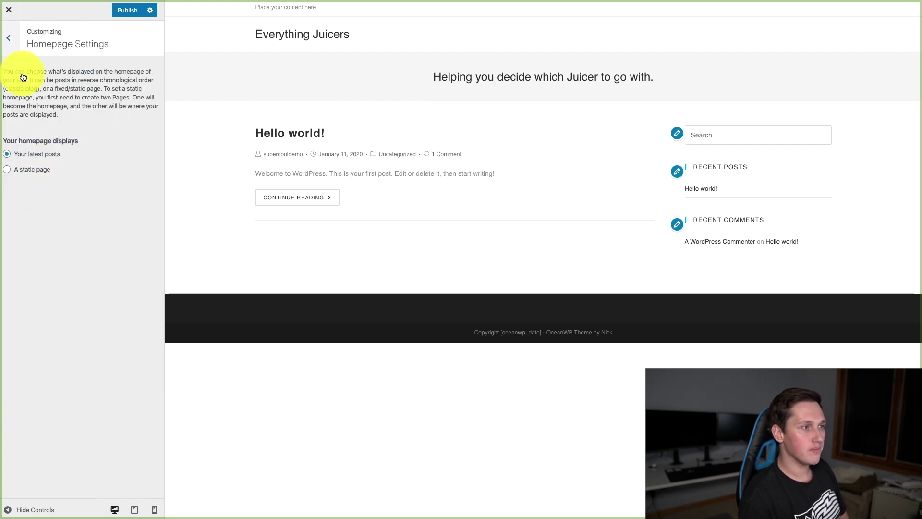
left_click(9, 38)
left_click(85, 267)
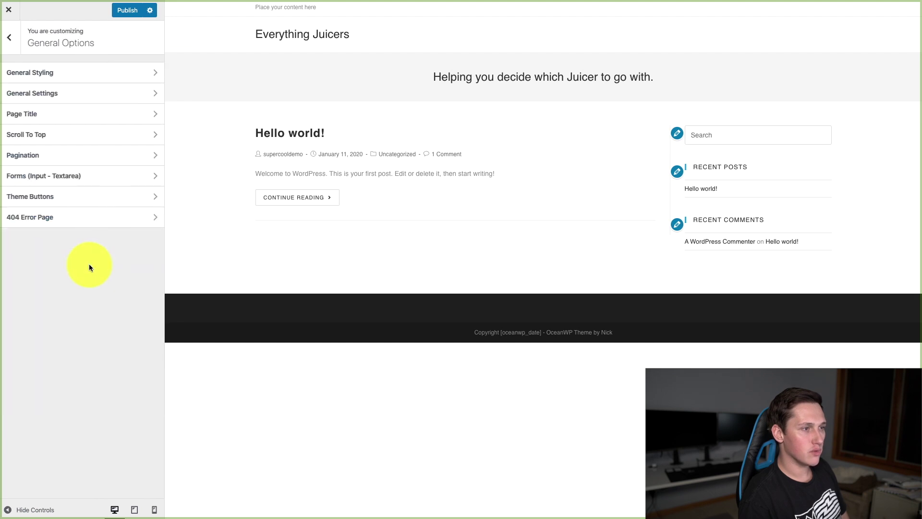
left_click(121, 72)
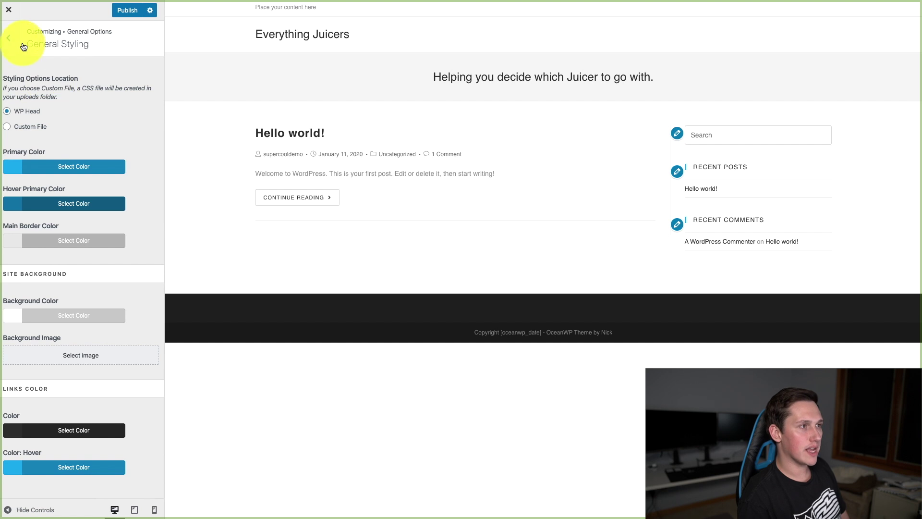
left_click(8, 38)
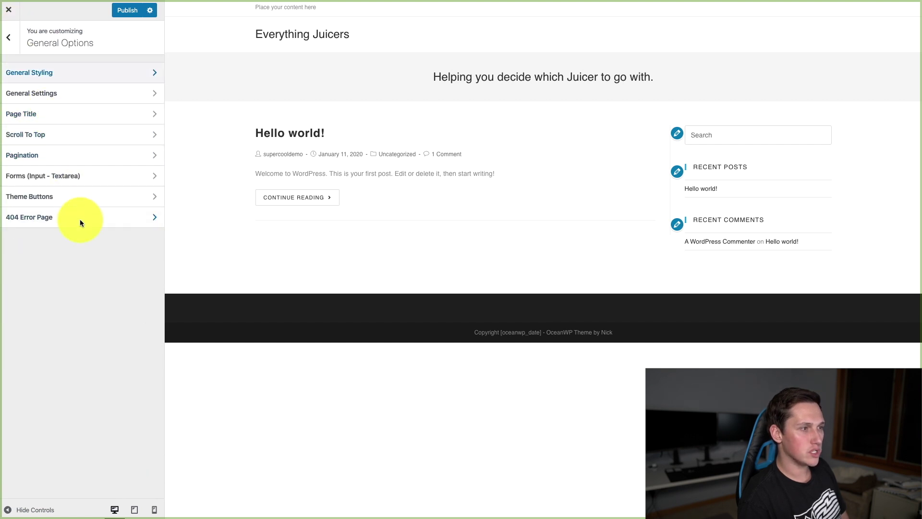
Step: Set the content width to 77% in the theme's General Settings
left_click(42, 92)
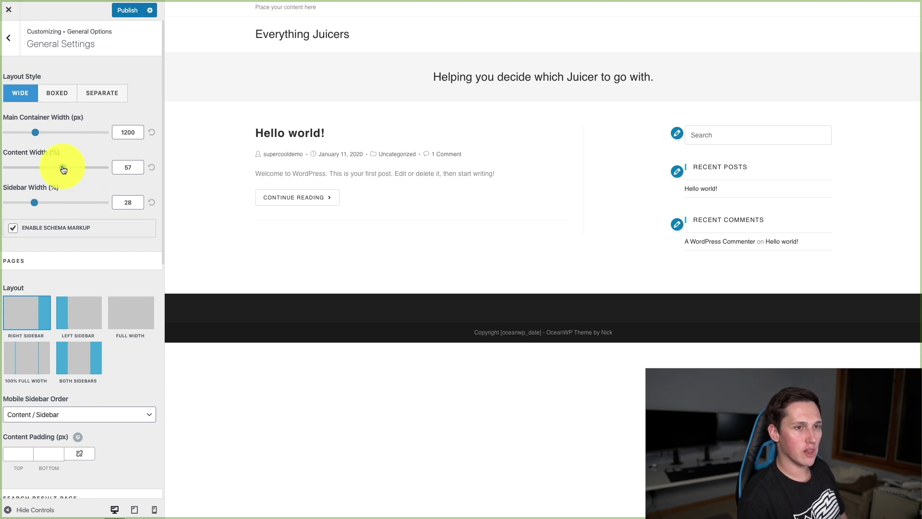
left_click_drag(63, 169, 80, 168)
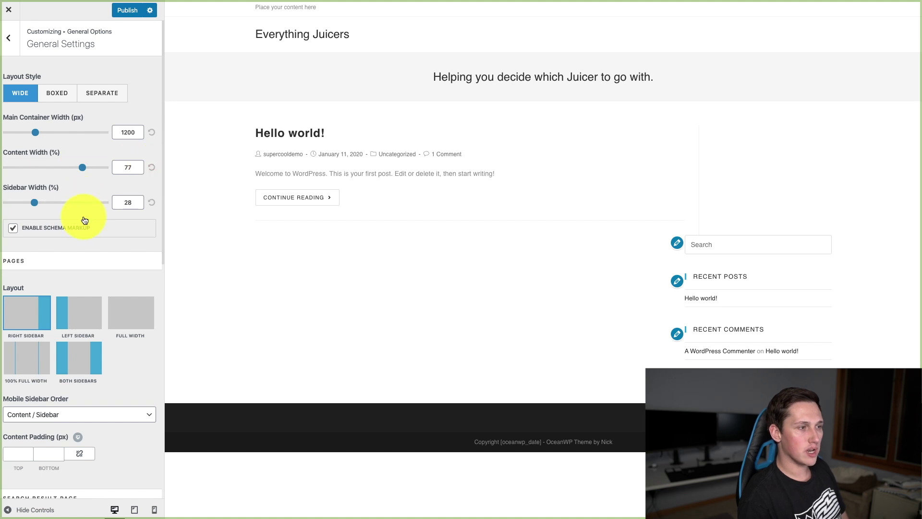
scroll(84, 220, "down", 5)
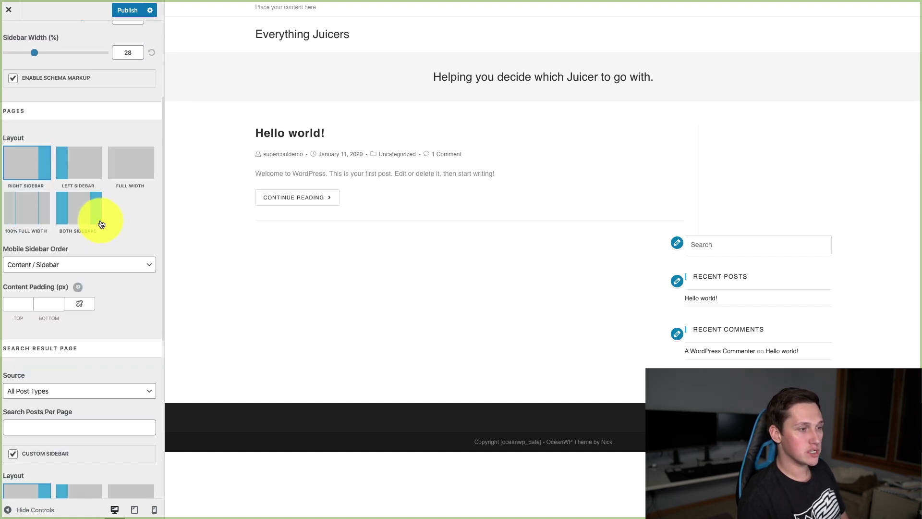
Step: Set the main container width to 1388 px and the content width to 70% in the General Settings
scroll(101, 224, "up", 5)
left_click(69, 132)
mouse_move(45, 133)
left_mouse_down()
mouse_move(25, 130)
mouse_move(58, 134)
mouse_move(25, 134)
mouse_move(51, 139)
mouse_move(41, 140)
left_mouse_up()
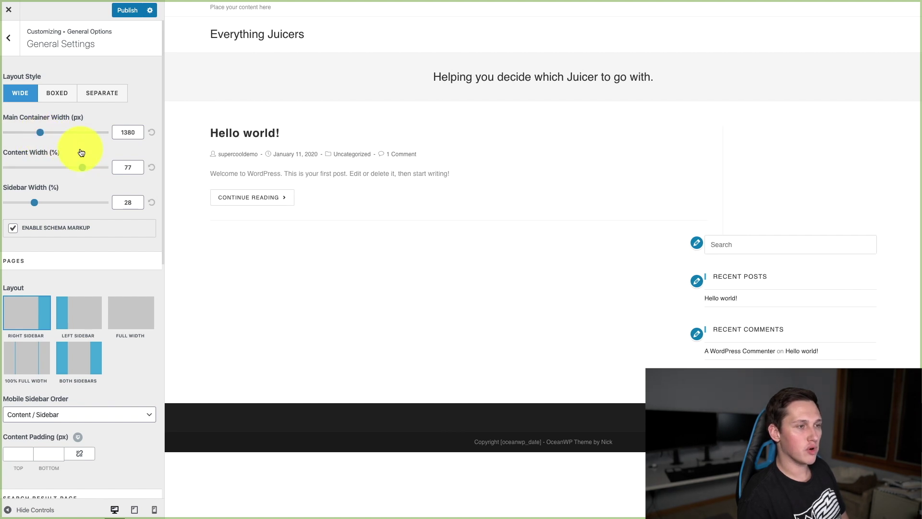
left_click_drag(86, 170, 77, 170)
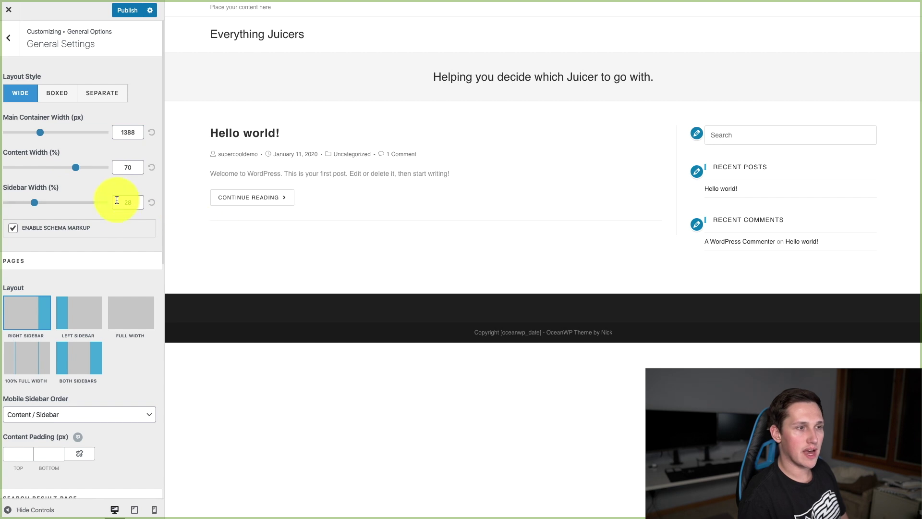
left_click(8, 38)
left_click(8, 38)
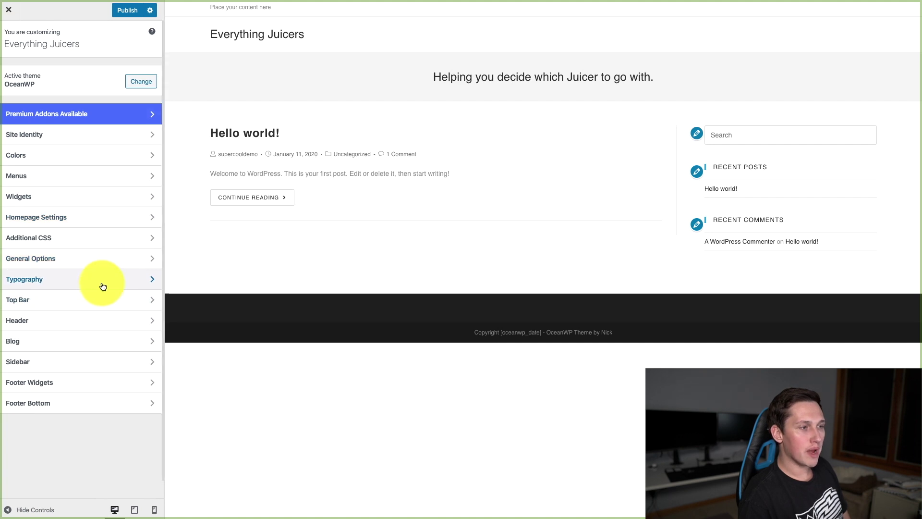
Step: Try Georgia, serif as the typography's body font, and settle on Verdana, Geneva, sans-serif
left_click(102, 285)
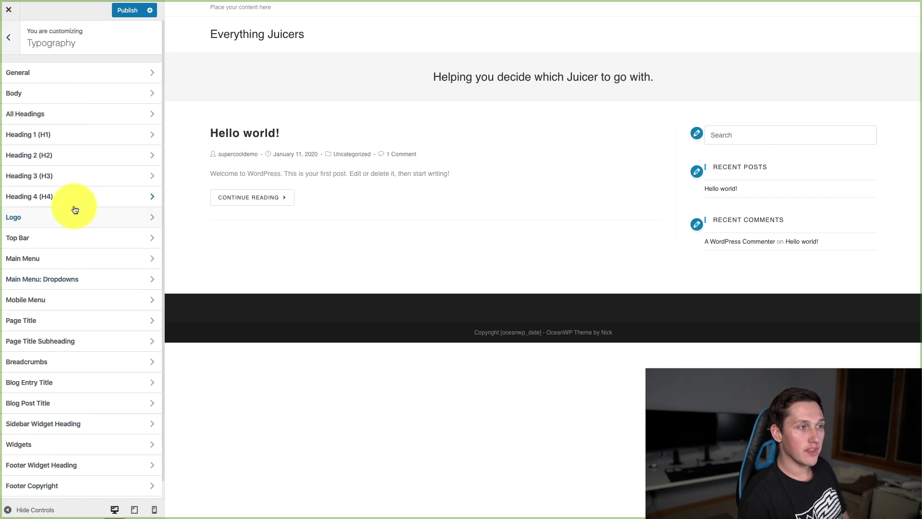
left_click(148, 96)
left_click(108, 94)
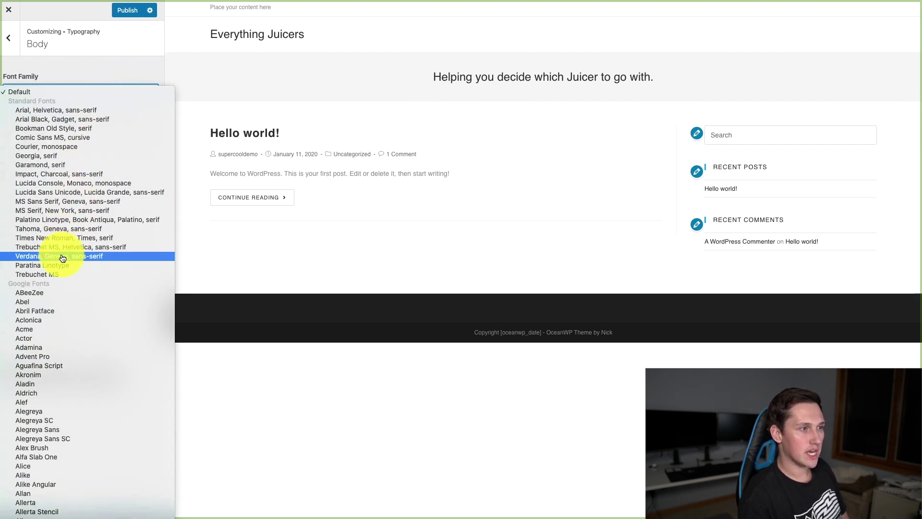
left_click(55, 157)
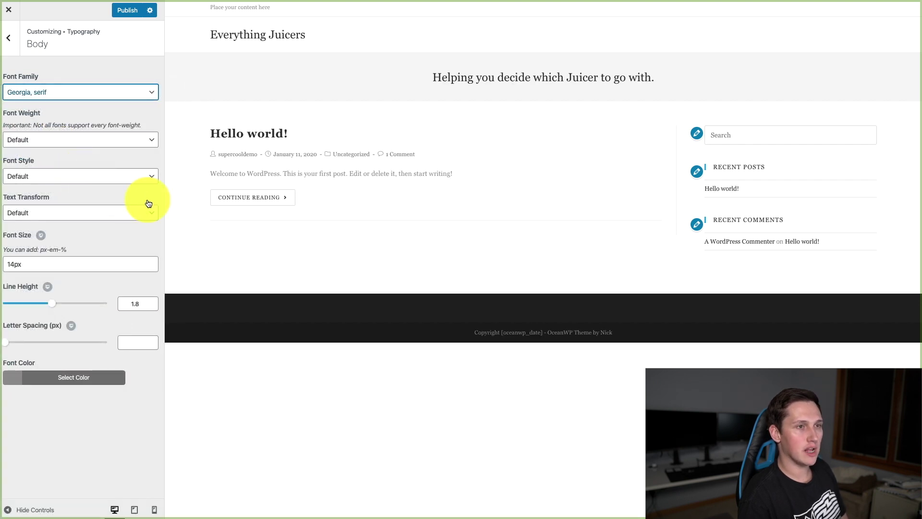
left_click(82, 92)
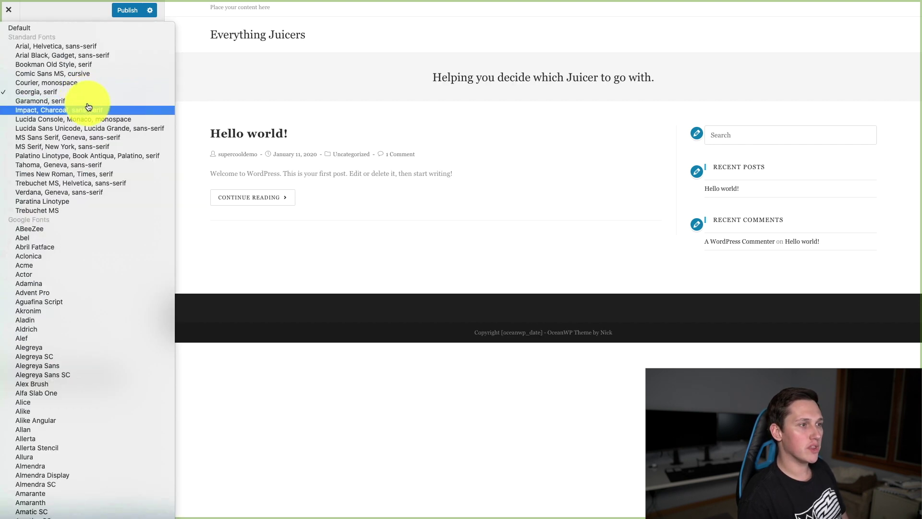
left_click(62, 192)
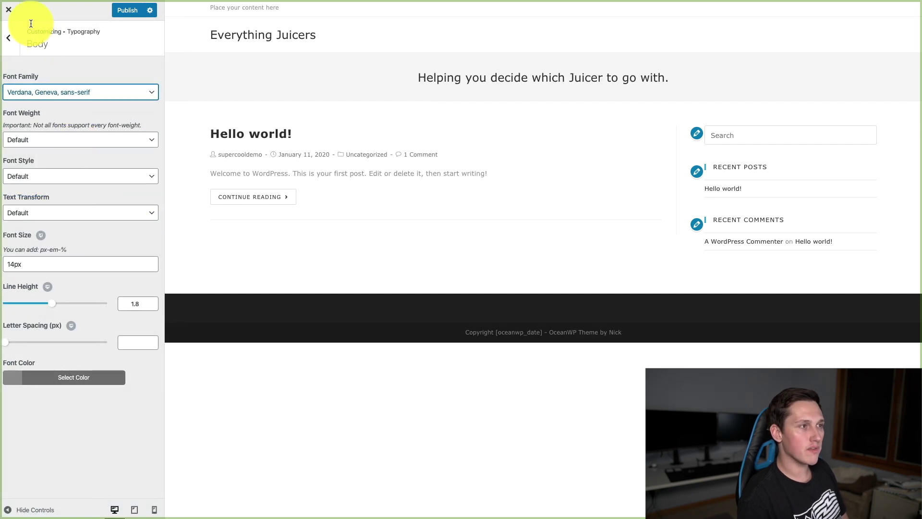
left_click(10, 37)
scroll(72, 216, "down", 1)
scroll(29, 72, "up", 2)
left_click(9, 41)
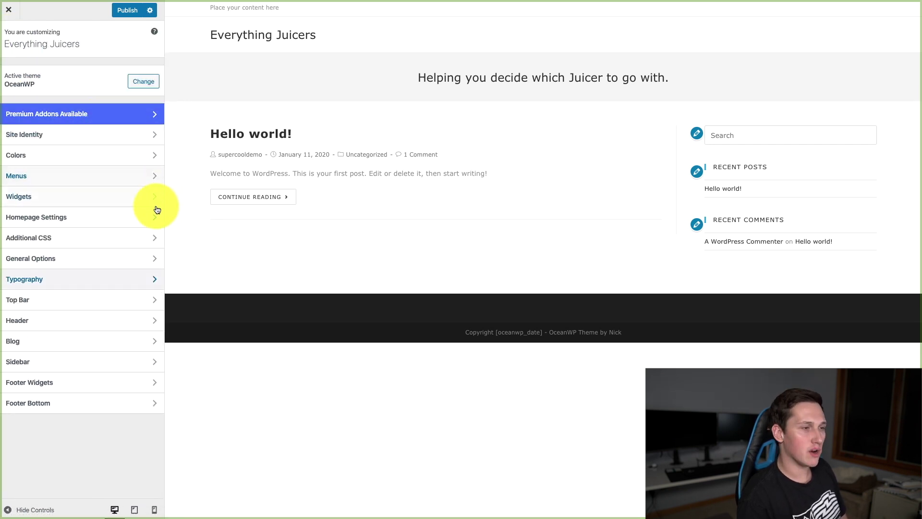
Step: Try the Center style for the site header, and settle on the Transparent style
left_click(80, 316)
left_click(64, 74)
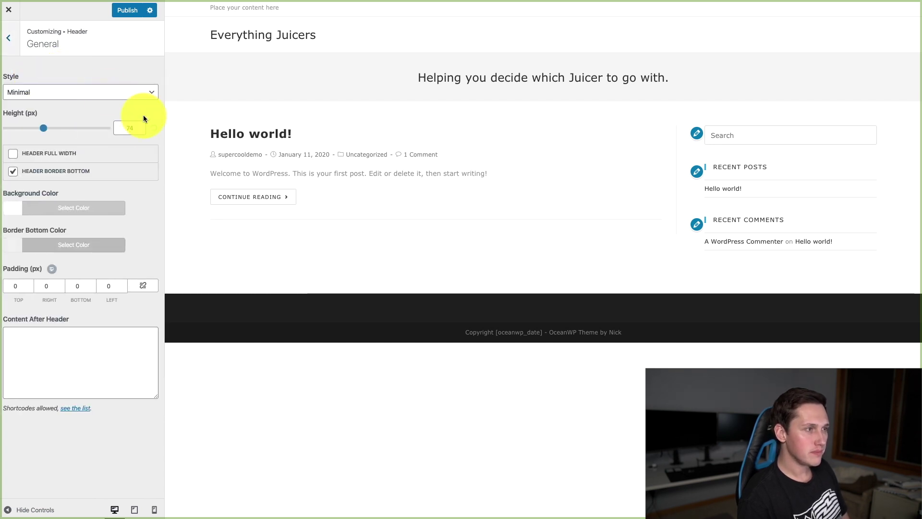
left_click(105, 93)
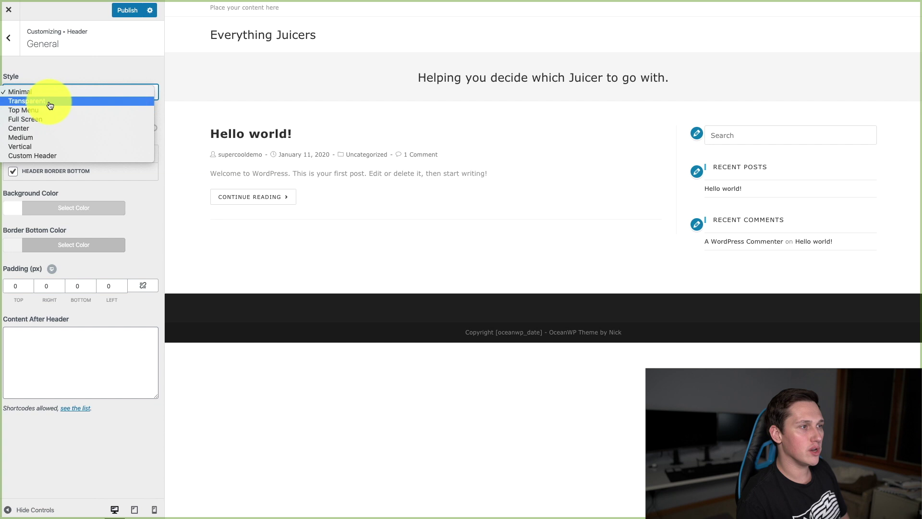
left_click(45, 130)
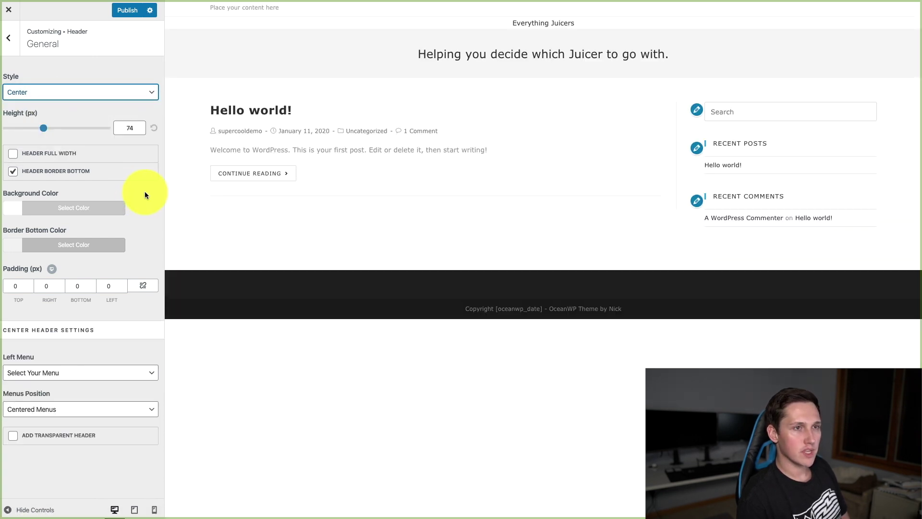
left_click(43, 94)
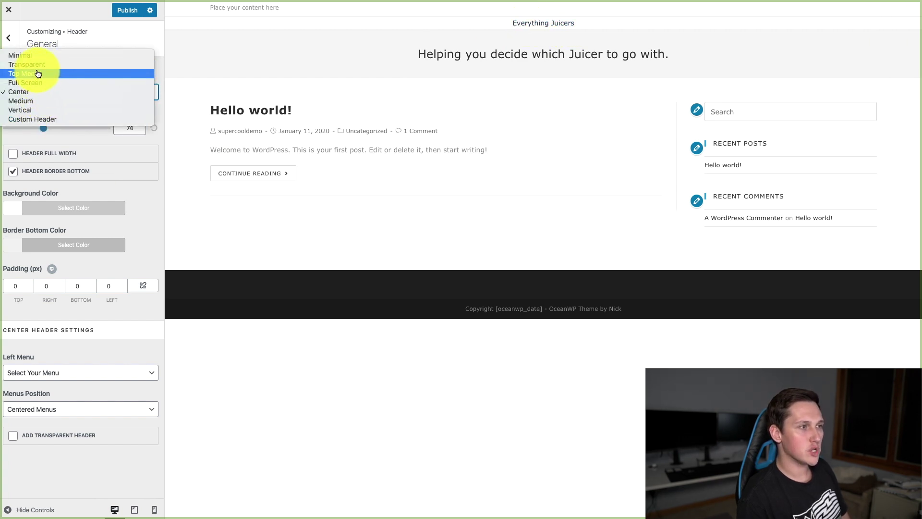
key("Return")
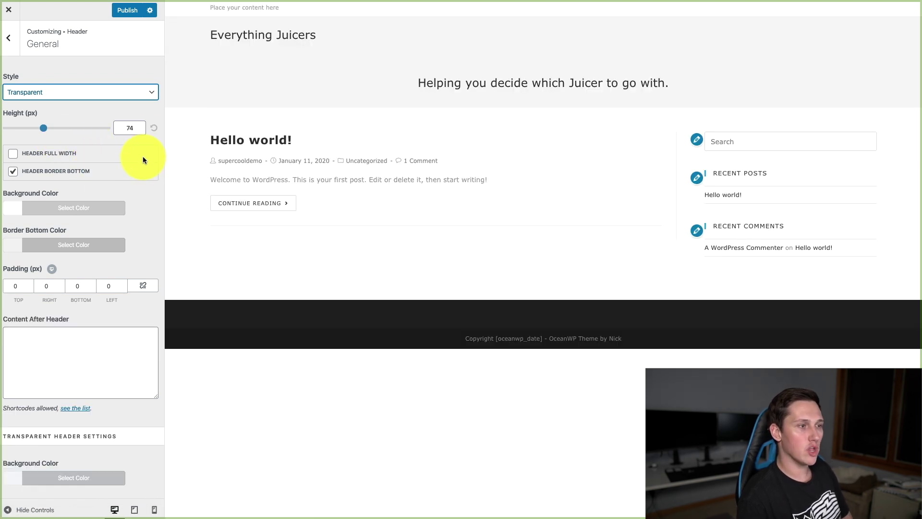
Step: Examine the header's background color options and the header menu's layout and styling settings
left_click(73, 210)
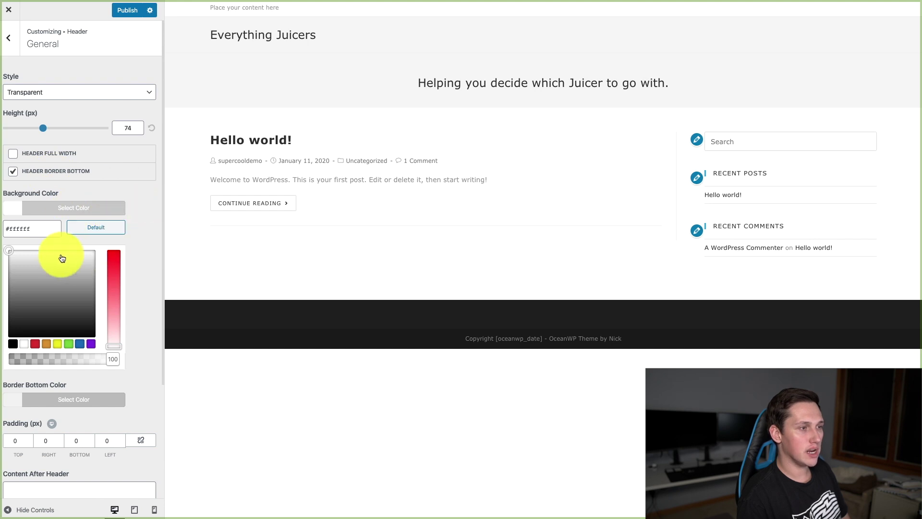
scroll(115, 336, "down", 3)
scroll(123, 350, "up", 3)
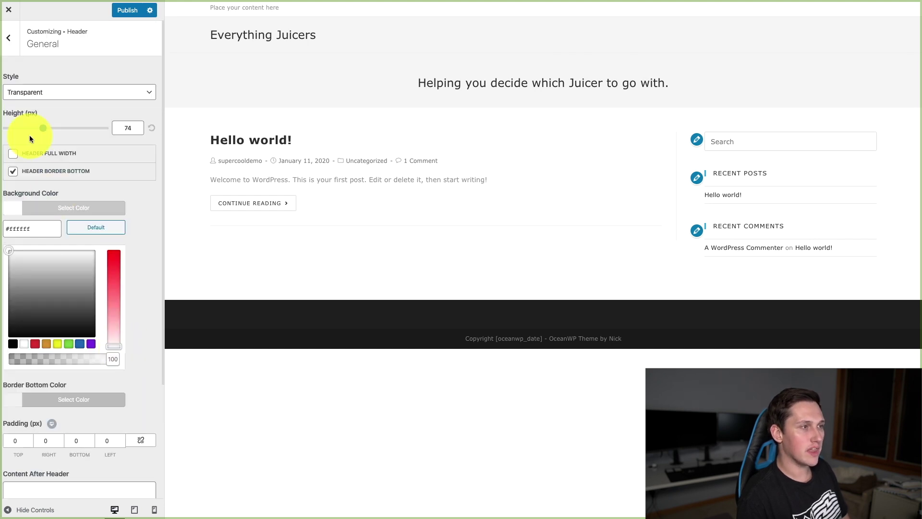
left_click(14, 52)
left_click(62, 135)
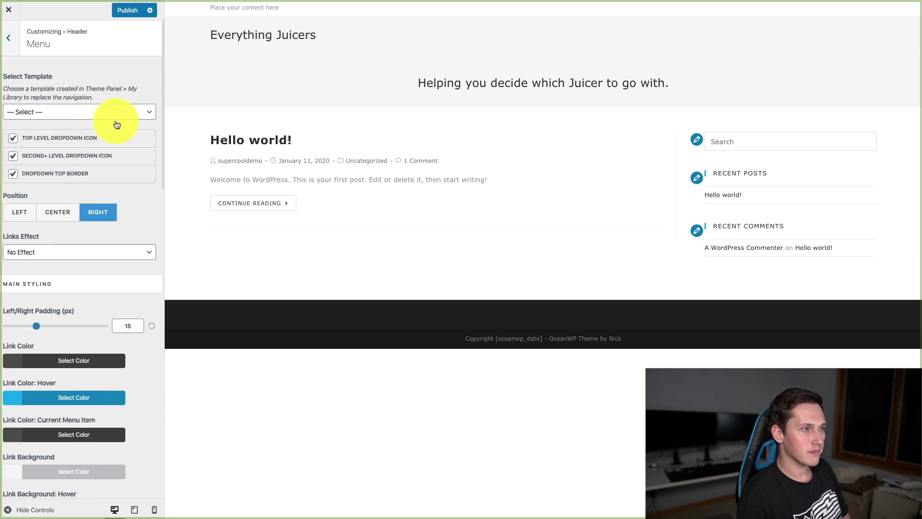
scroll(83, 332, "down", 4)
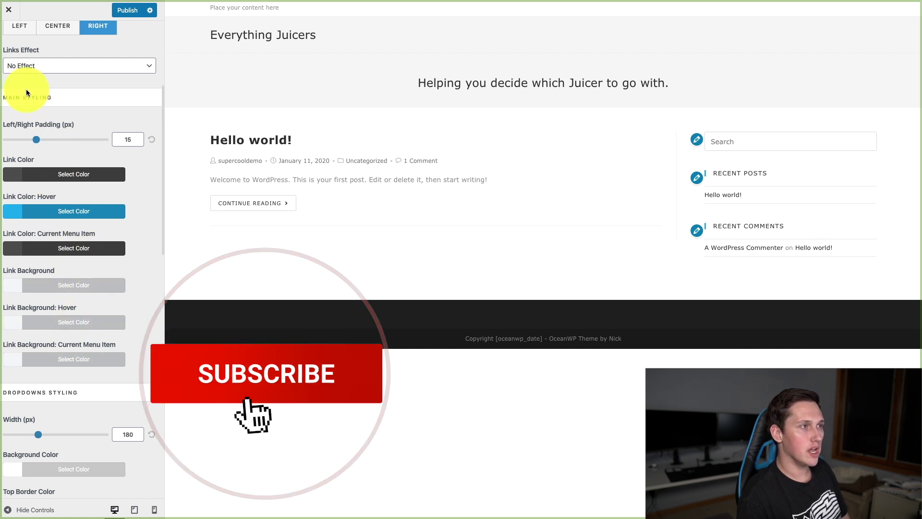
Step: Publish the theme customizations and leave the customizer
left_click(126, 11)
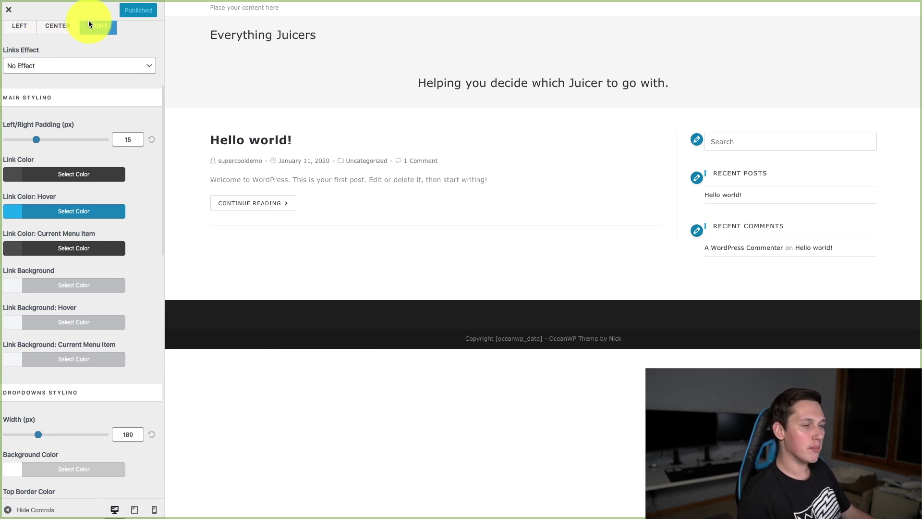
left_click(10, 13)
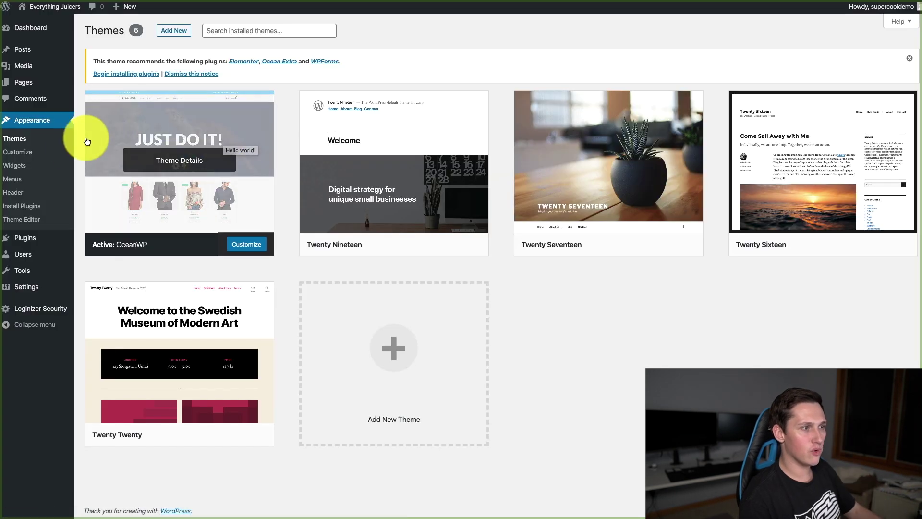
Step: Open the draft Privacy Policy page from the list of pages and publish it
mouse_move(29, 91)
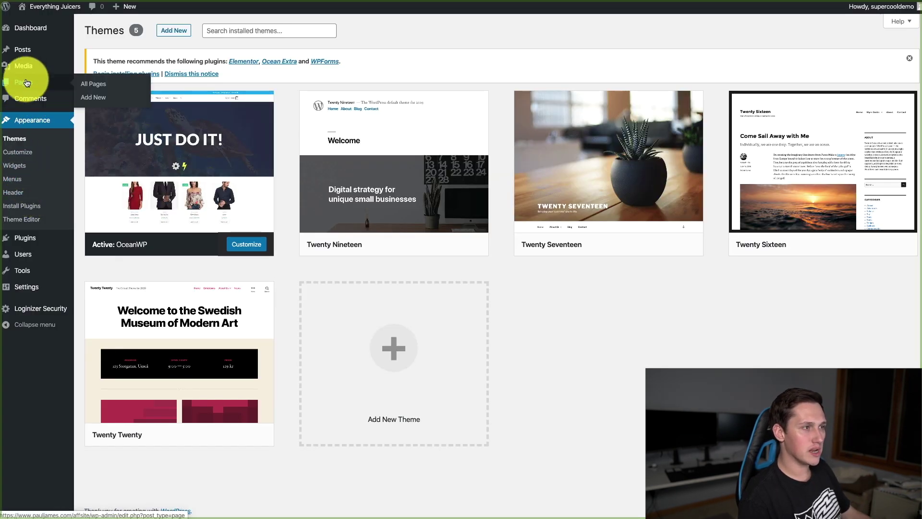
left_click(92, 85)
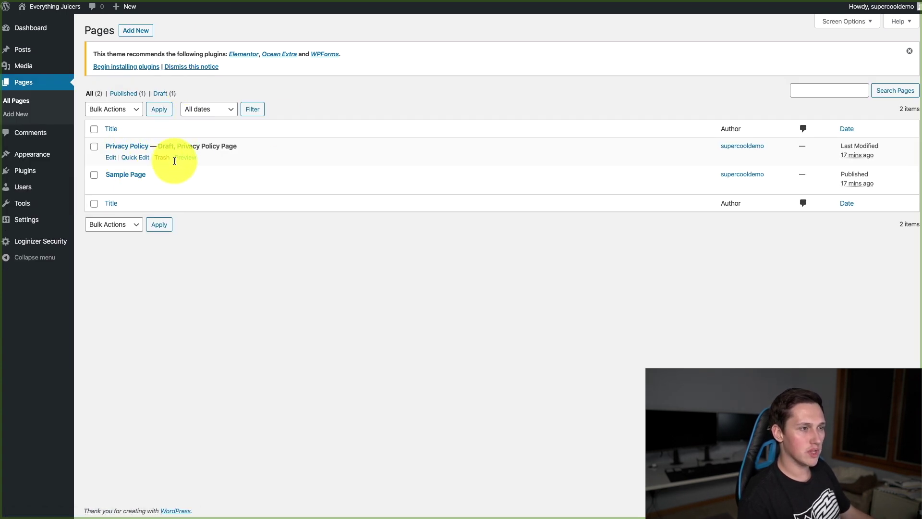
left_click(127, 146)
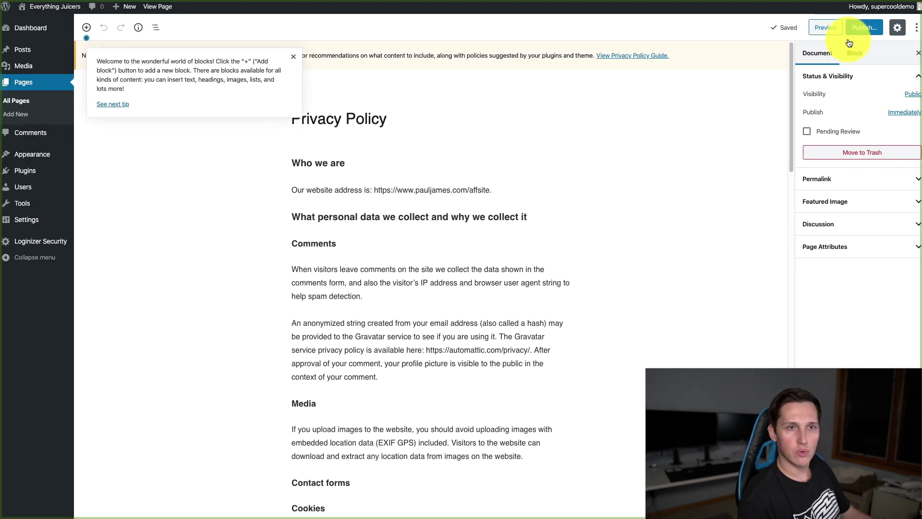
left_click(861, 28)
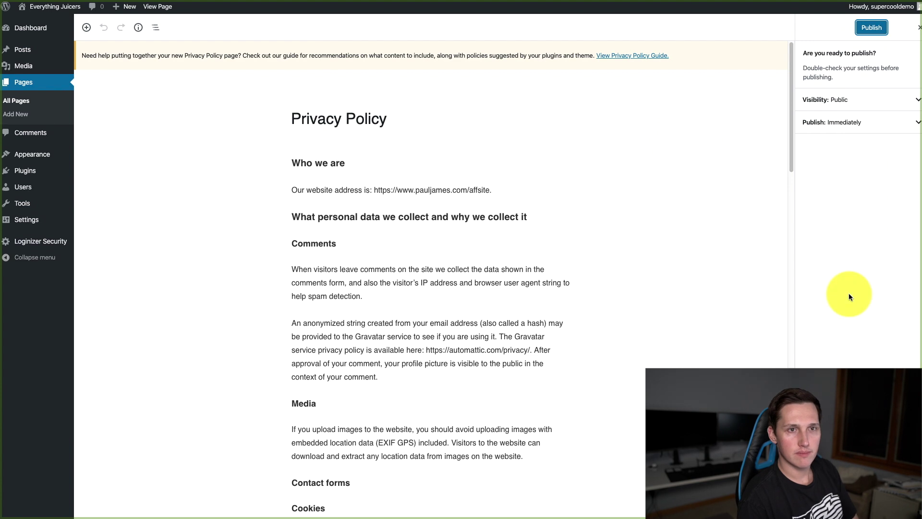
left_click(871, 27)
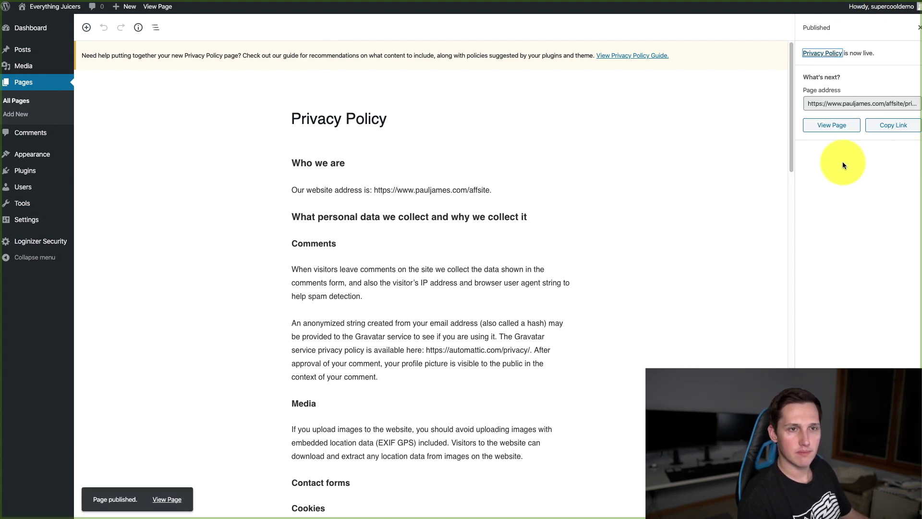
Step: Create a new page titled "About Us" and publish it without body content
left_click(19, 113)
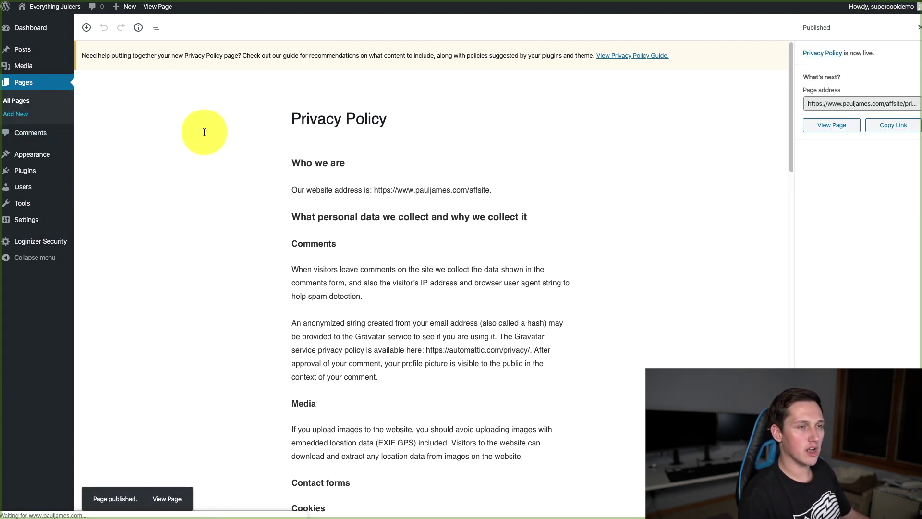
type("AB")
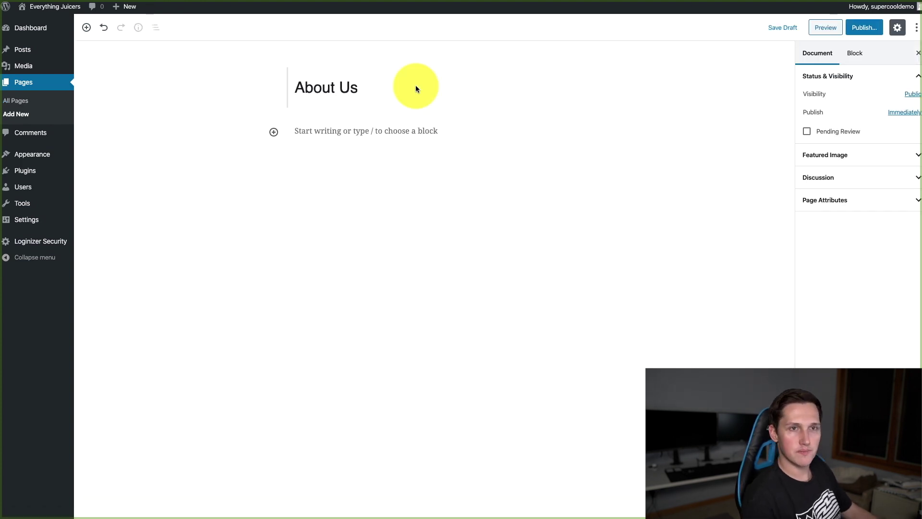
left_click(864, 28)
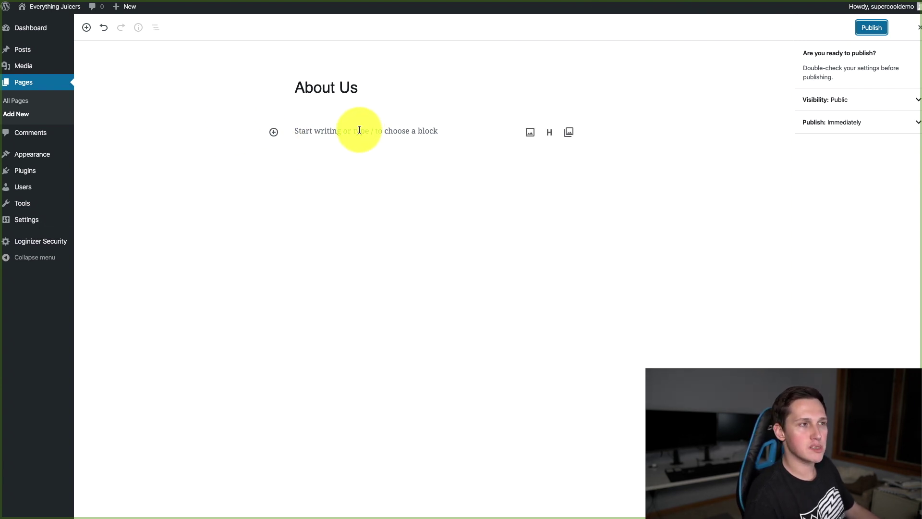
left_click(872, 26)
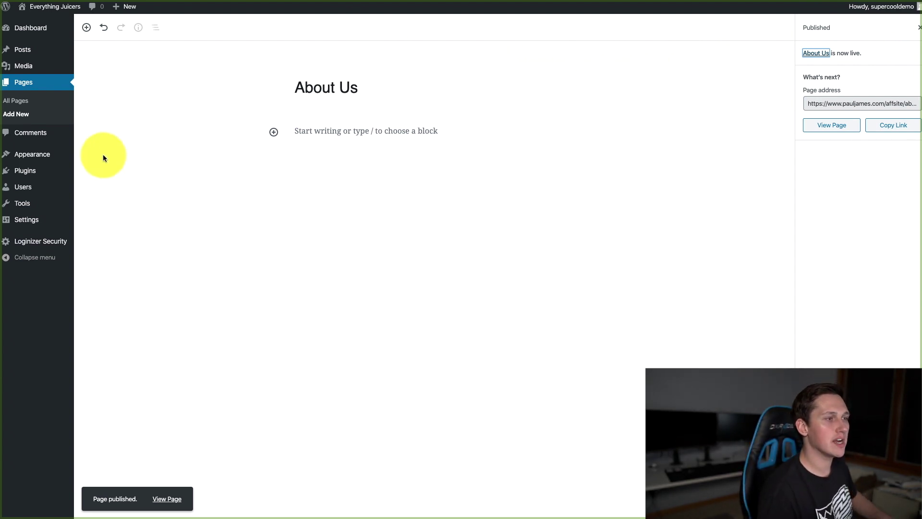
Step: Create a new page titled "Contact Me" and publish it without body content
left_click(21, 115)
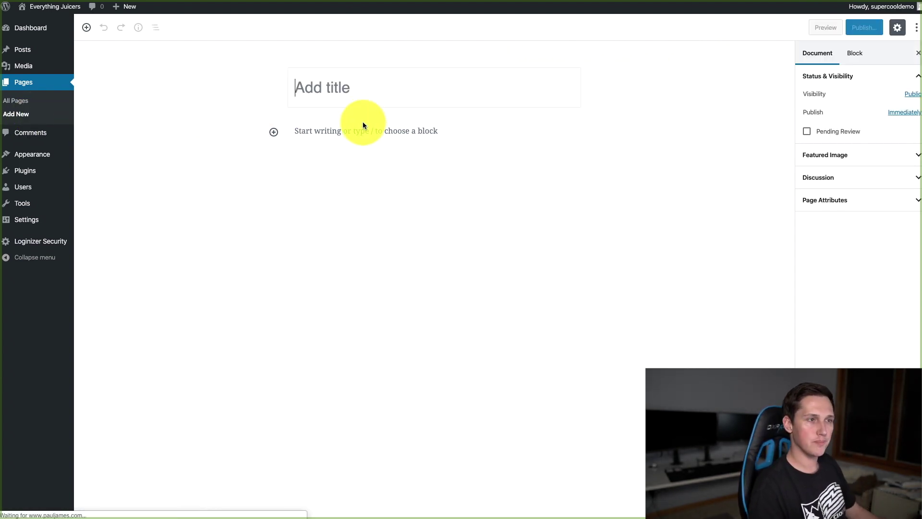
type("Contact Me")
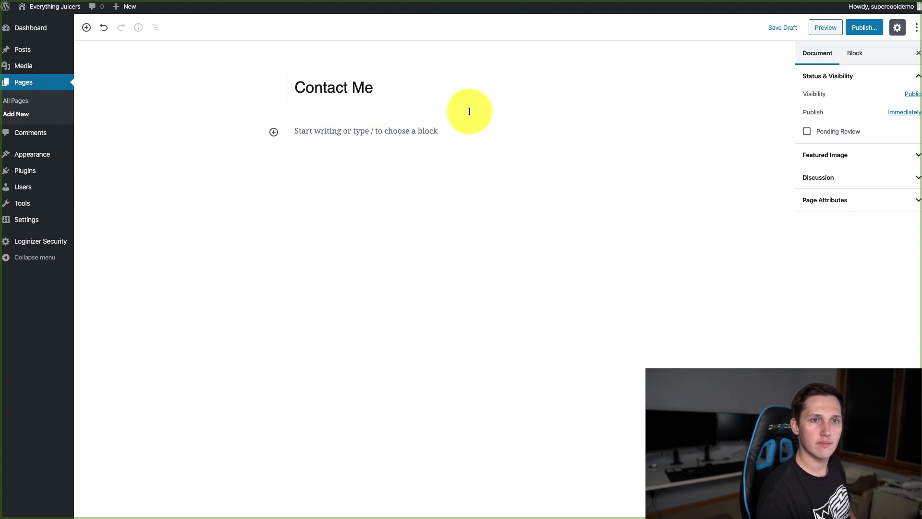
left_click(858, 27)
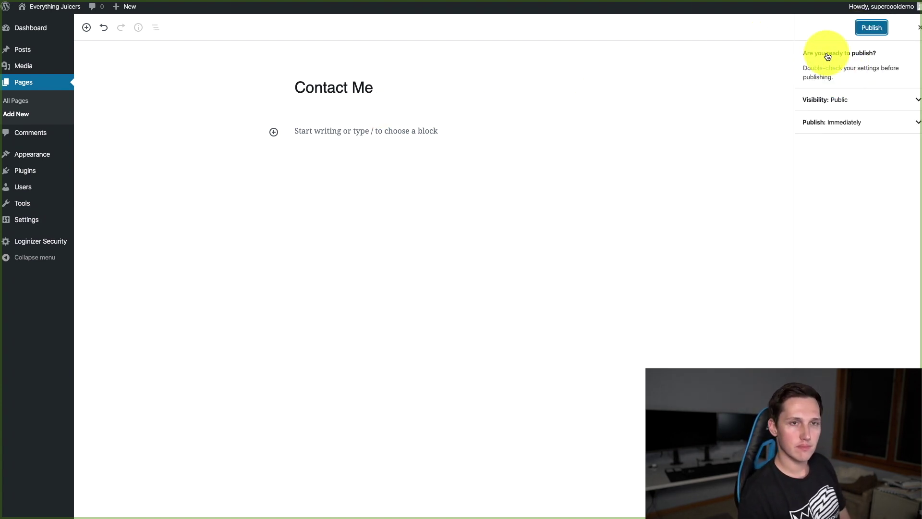
left_click(878, 27)
Step: Create a new navigation menu named "Top Menu"
mouse_move(46, 158)
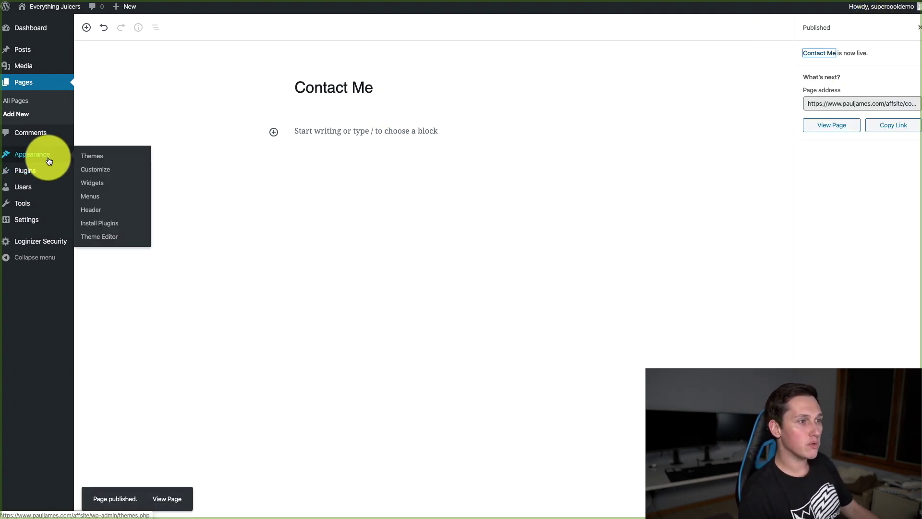
left_click(89, 196)
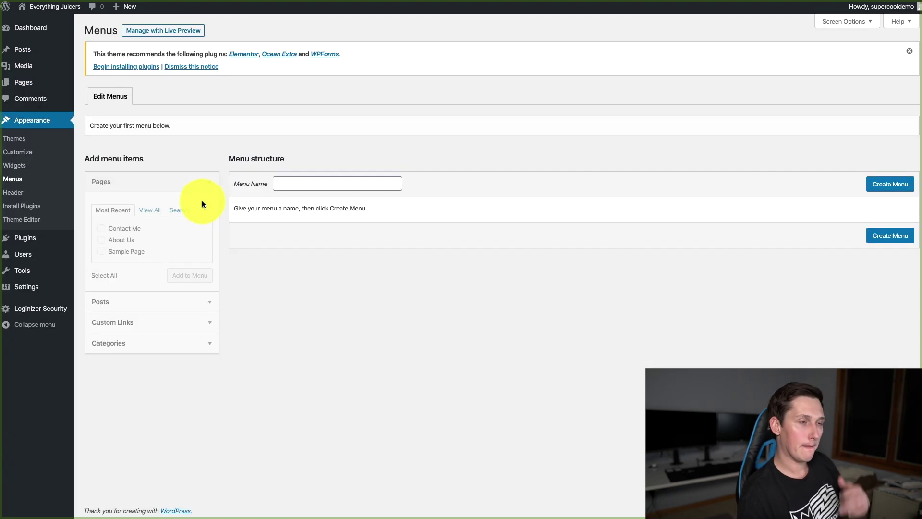
left_click(310, 184)
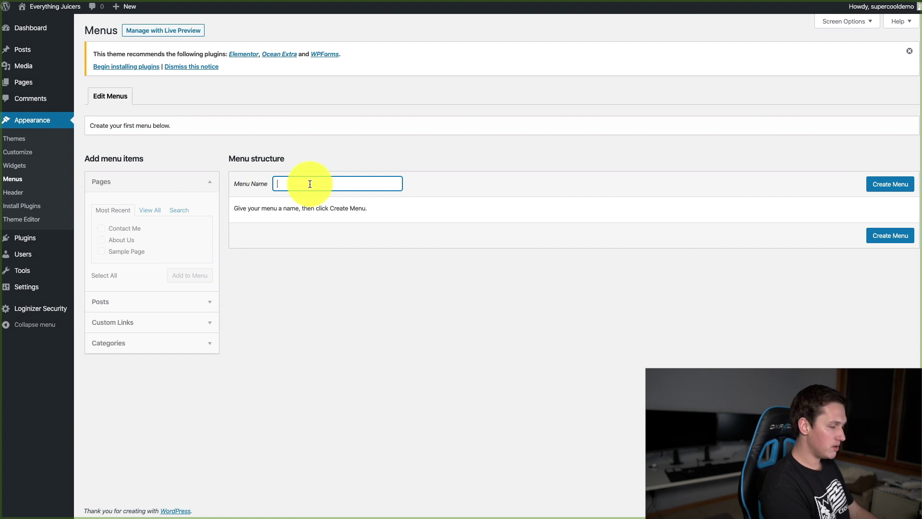
type("Home")
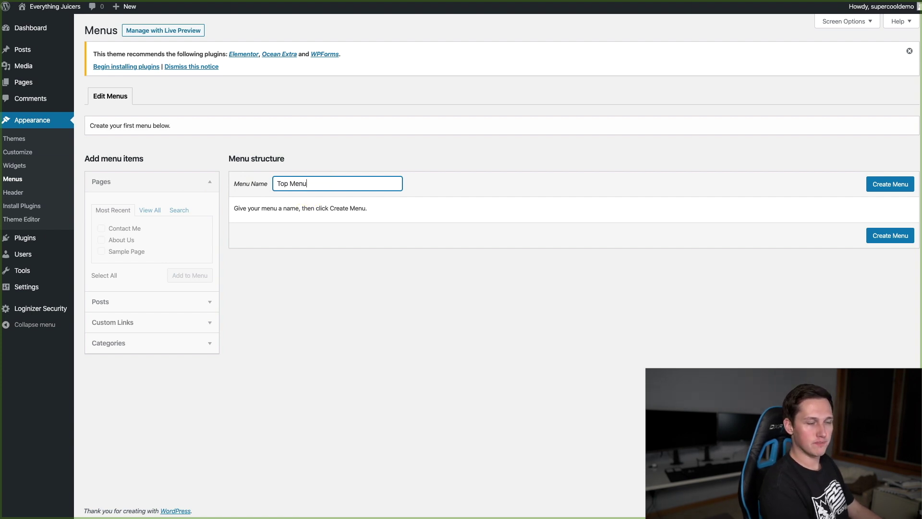
left_click(877, 189)
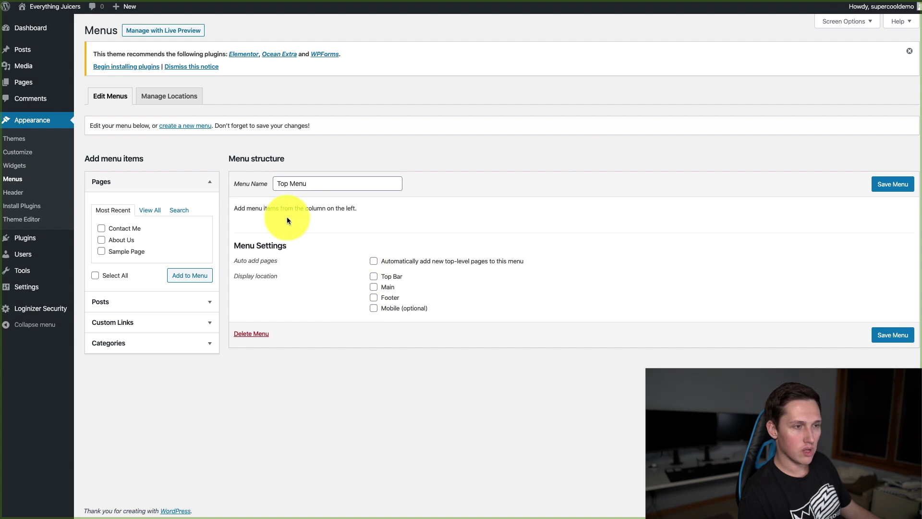
Step: Add the Contact Me and About Us pages to Top Menu, placing About Us first
left_click(101, 228)
left_click(188, 275)
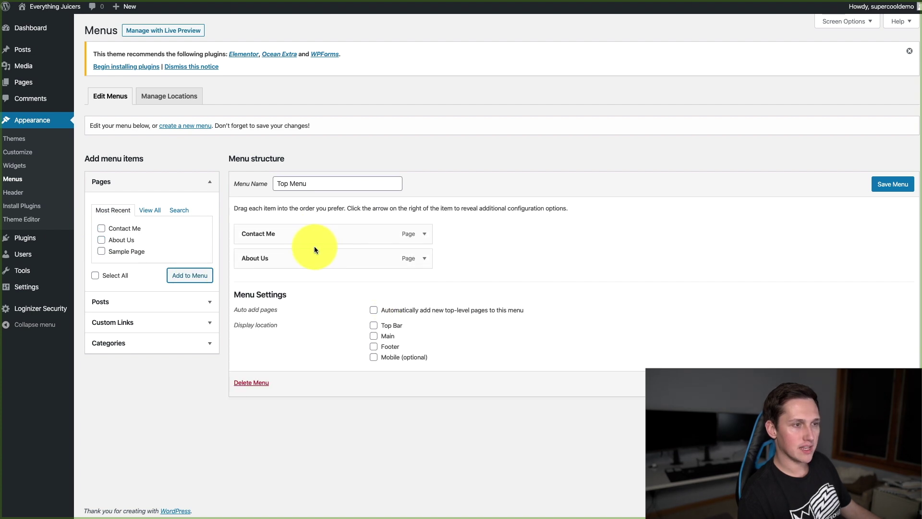
mouse_move(300, 255)
left_mouse_down()
mouse_move(300, 235)
mouse_move(296, 244)
left_mouse_up()
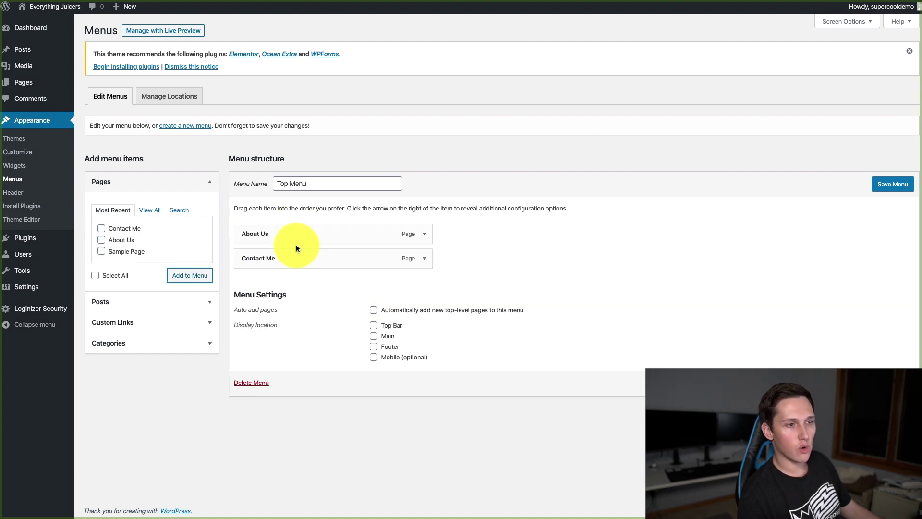
Step: Assign Top Menu to the Main display location and save the menu
left_click(376, 337)
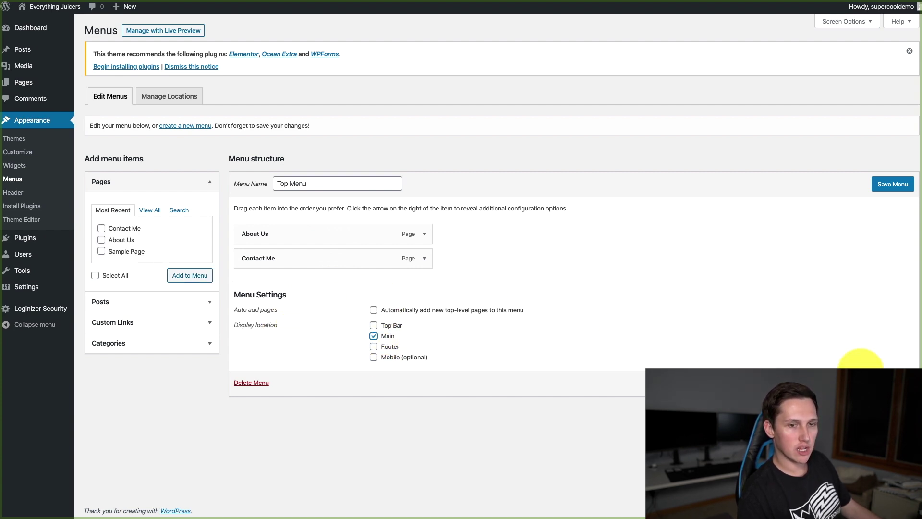
left_click(892, 382)
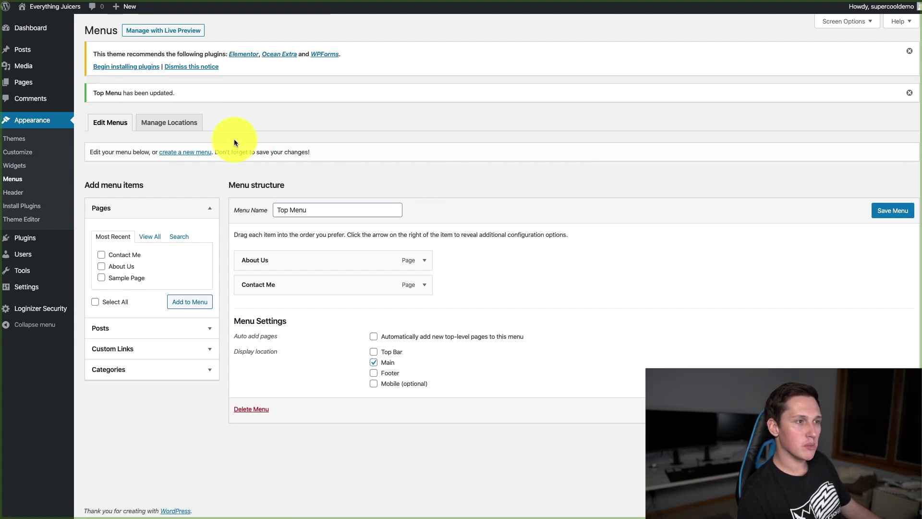
Step: Review the theme's menu location assignments and the live site's header, and return to the dashboard
left_click(178, 128)
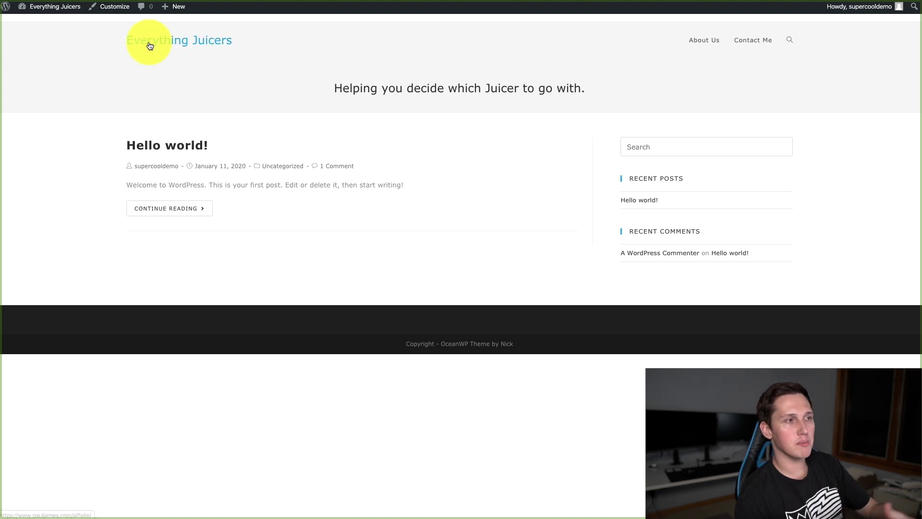
left_click_drag(235, 40, 124, 38)
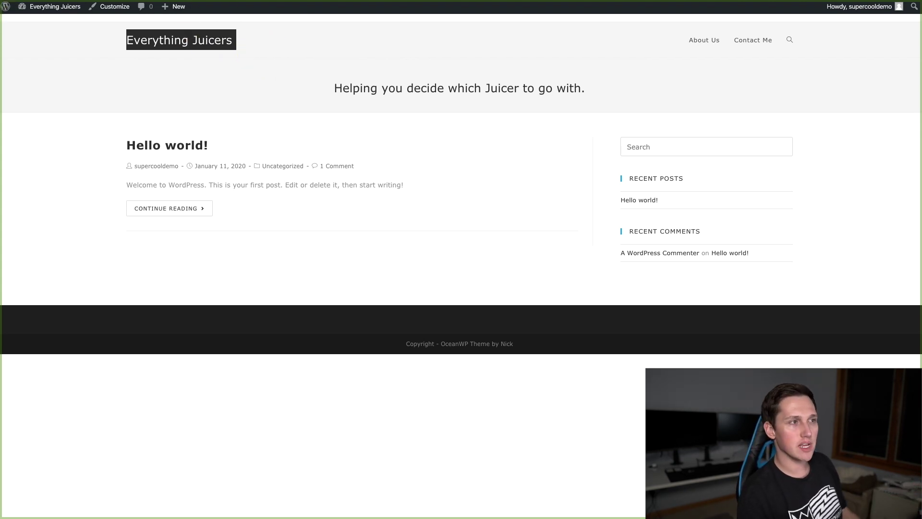
left_click(67, 5)
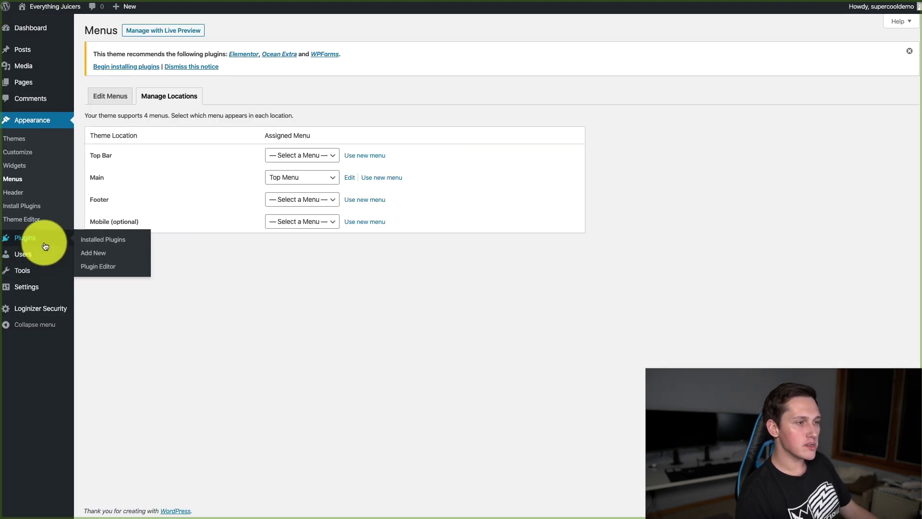
Step: Search for the Elementor Page Builder plugin, install it and activate it
left_click(83, 250)
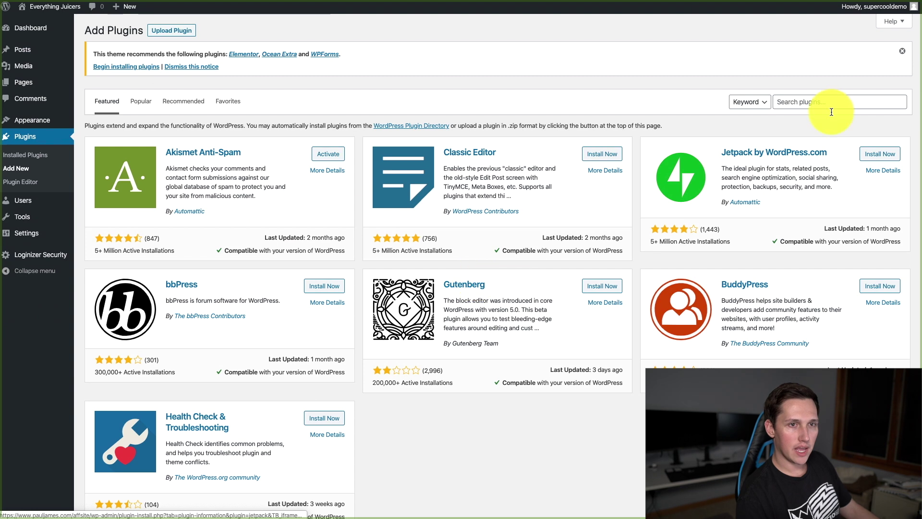
left_click(823, 106)
type("elementor")
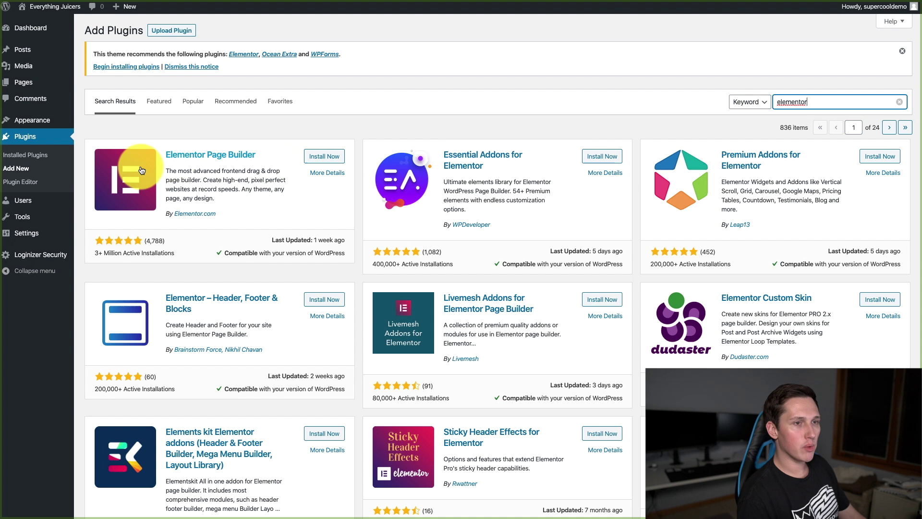
left_click(315, 157)
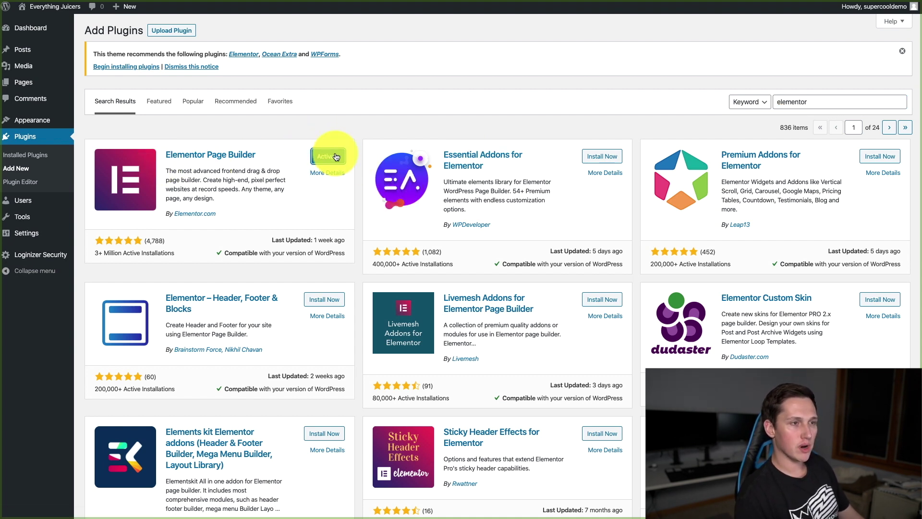
left_click(329, 153)
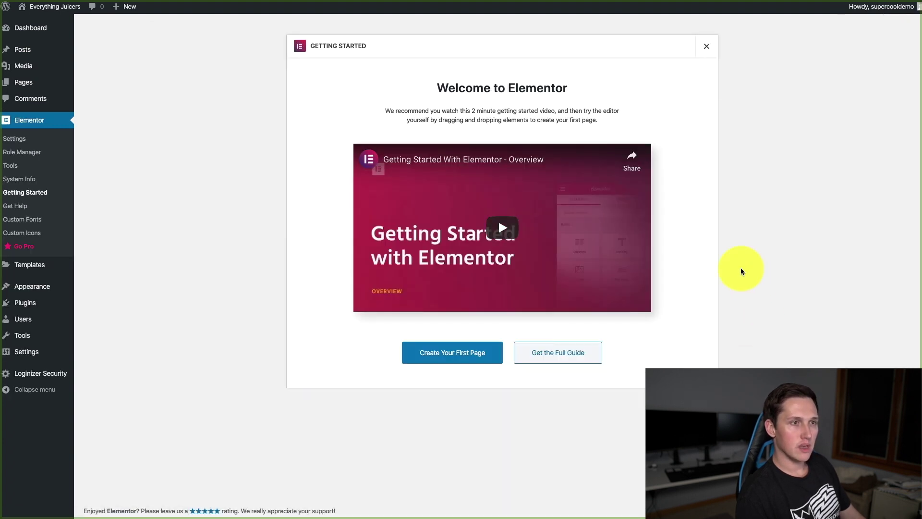
Step: Create a first page in the Elementor editor and look through the available widgets
left_click(465, 354)
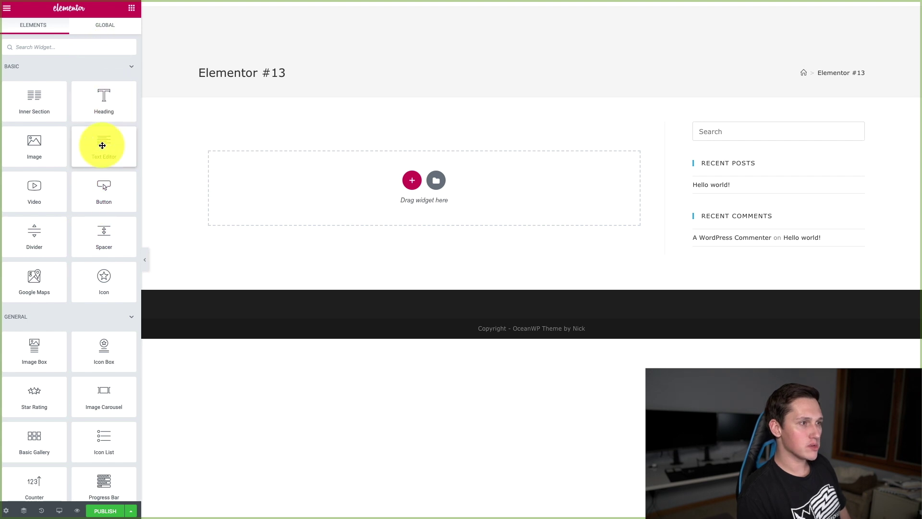
scroll(99, 180, "down", 3)
scroll(100, 180, "down", 4)
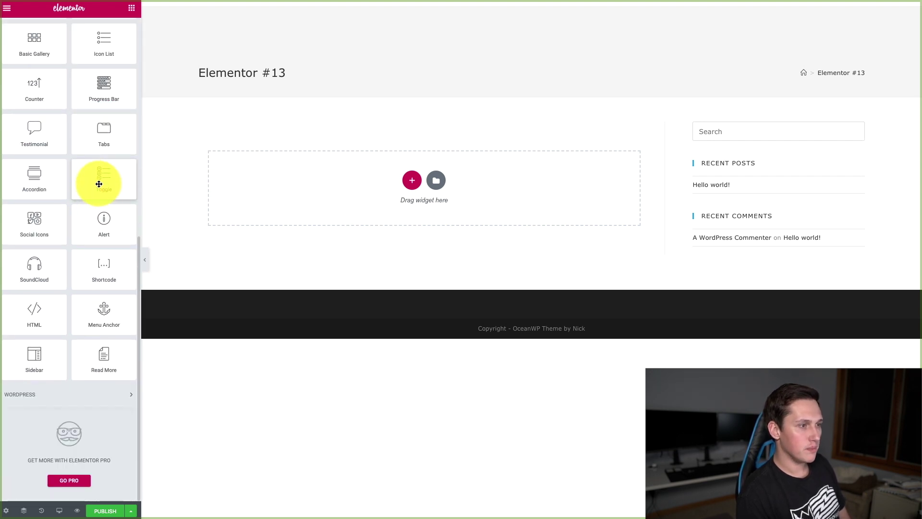
scroll(79, 317, "up", 6)
scroll(74, 329, "up", 2)
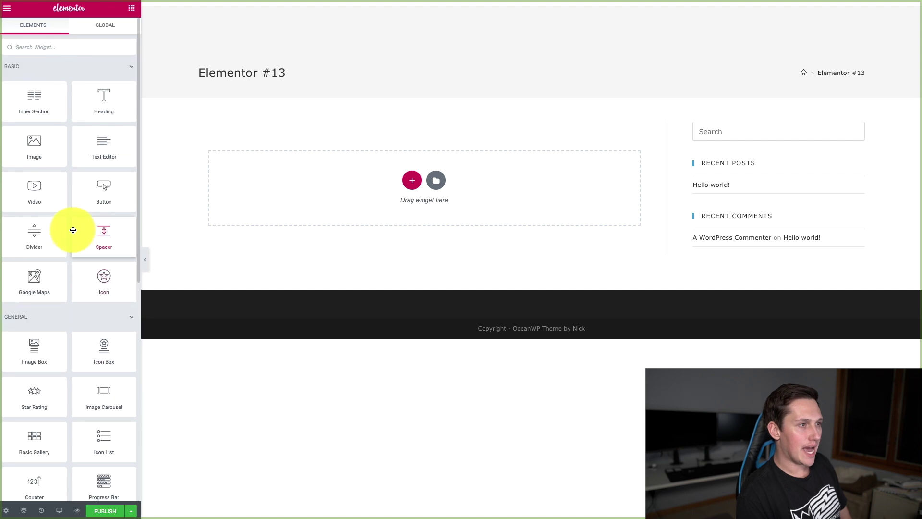
Step: Add a Video widget to the empty page, inspect its link setting and return to the widget list
left_click_drag(43, 186, 356, 185)
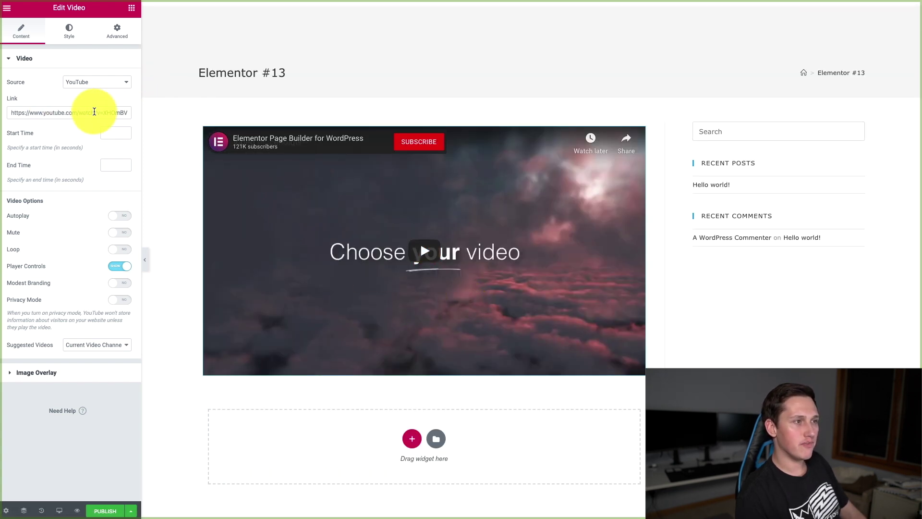
left_click_drag(17, 114, 103, 113)
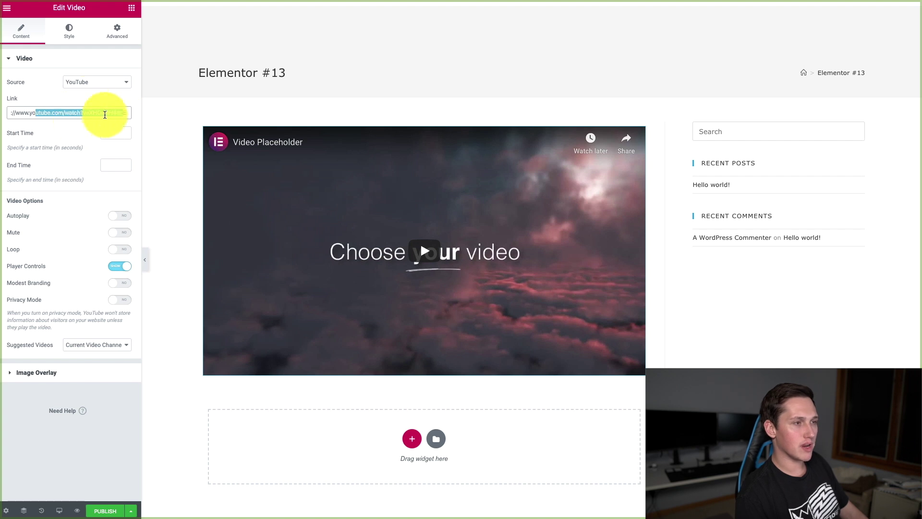
left_click(7, 8)
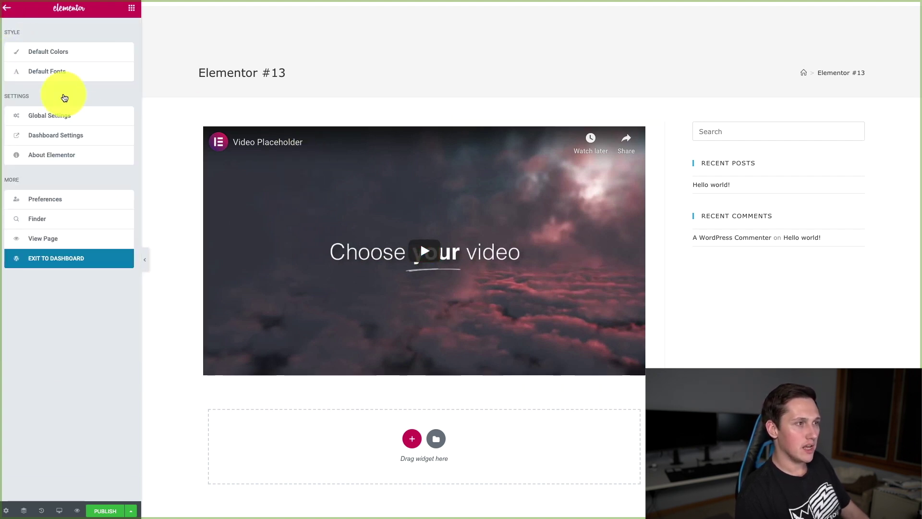
left_click(9, 13)
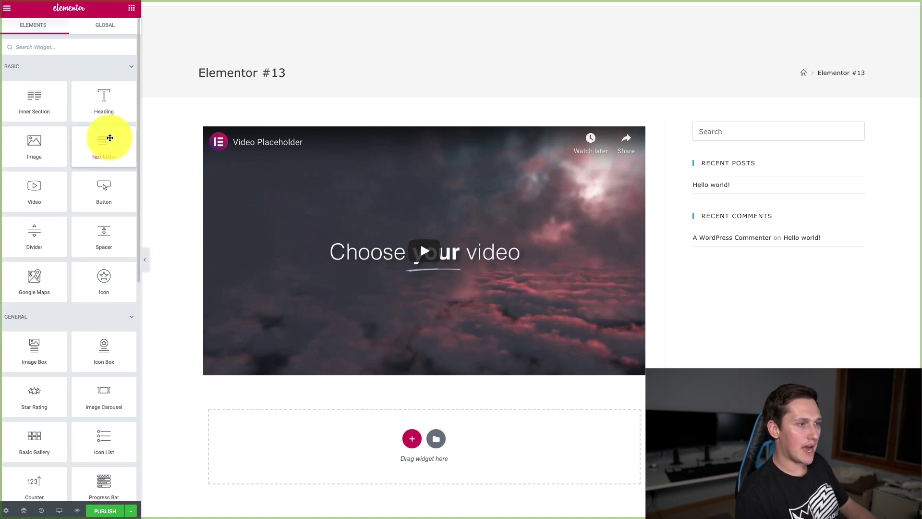
Step: Add an Image Box widget directly below the video
scroll(111, 156, "down", 2)
scroll(111, 156, "down", 6)
scroll(107, 175, "up", 3)
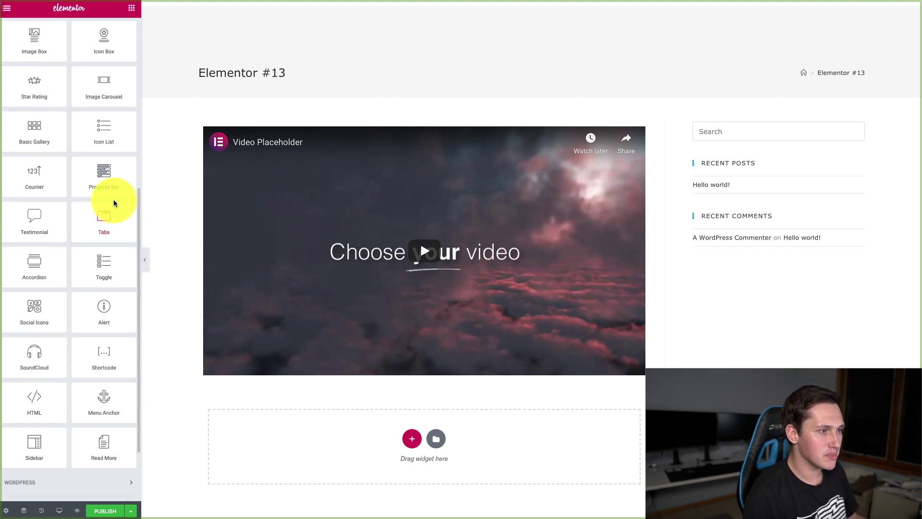
scroll(114, 200, "up", 3)
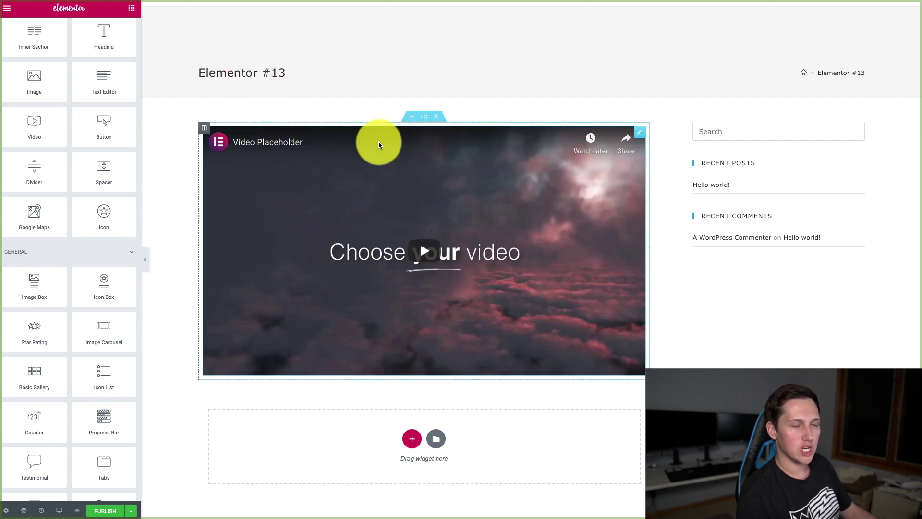
scroll(316, 202, "down", 1)
scroll(317, 223, "up", 1)
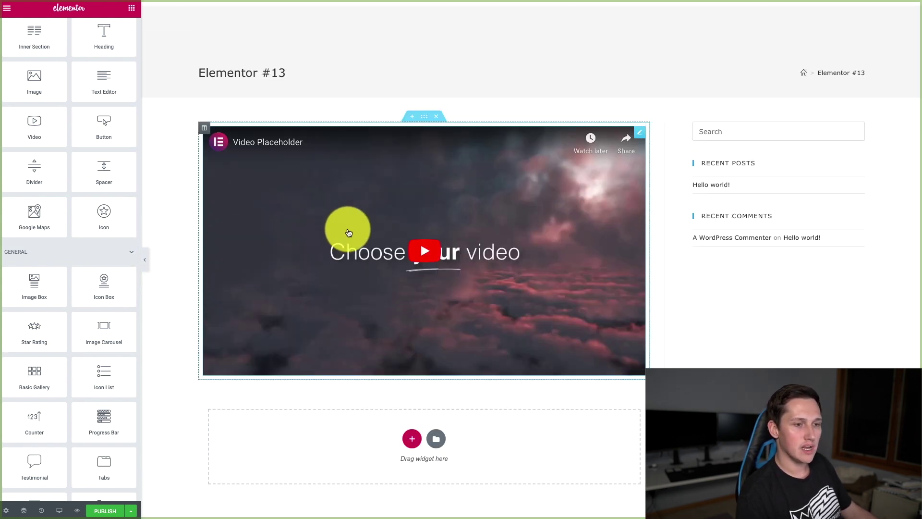
scroll(312, 312, "down", 3)
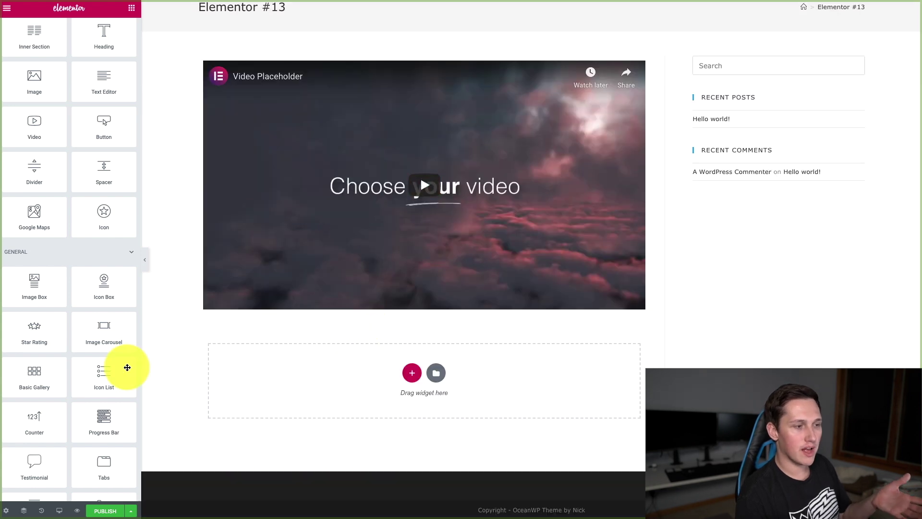
scroll(50, 391, "down", 5)
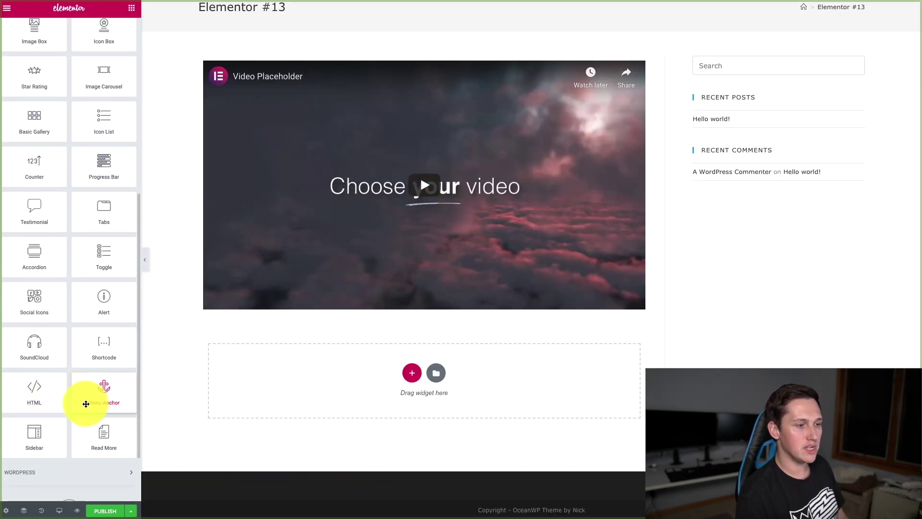
scroll(72, 403, "up", 6)
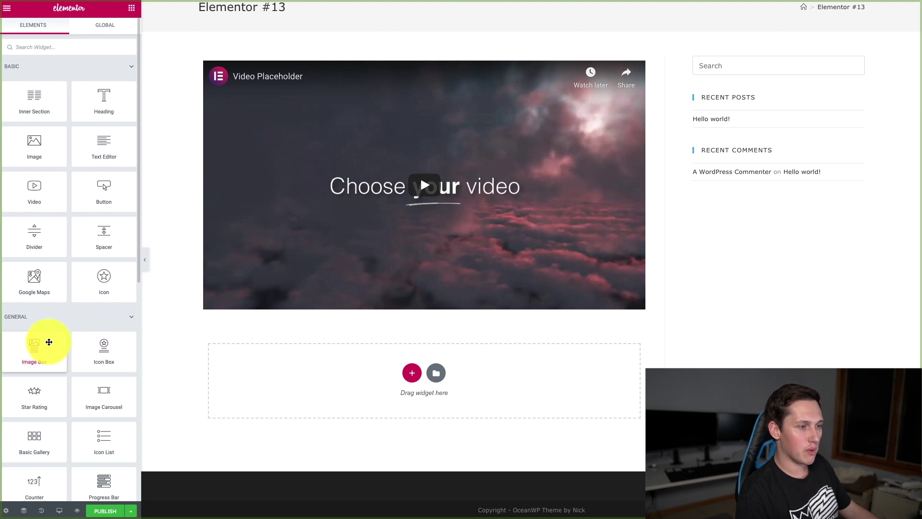
left_click_drag(36, 349, 379, 316)
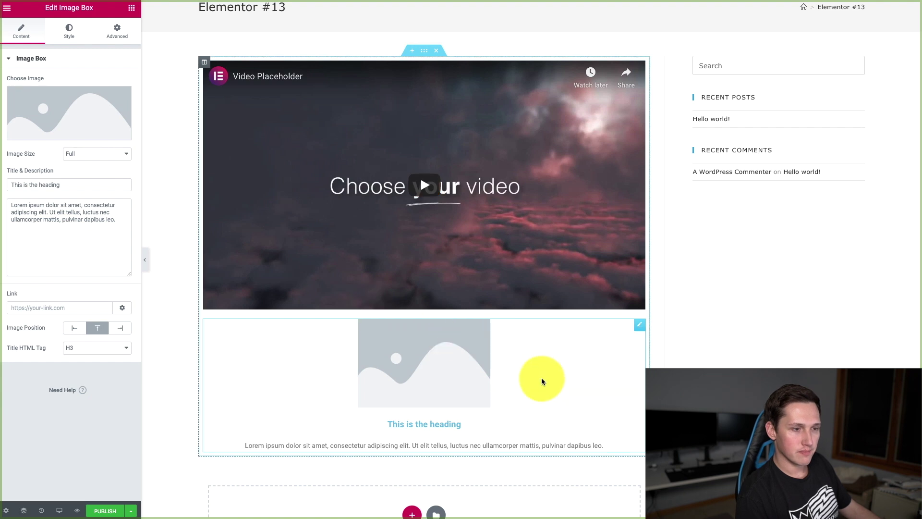
Step: Delete the Video widget above the image box
scroll(447, 391, "down", 3)
scroll(556, 192, "up", 5)
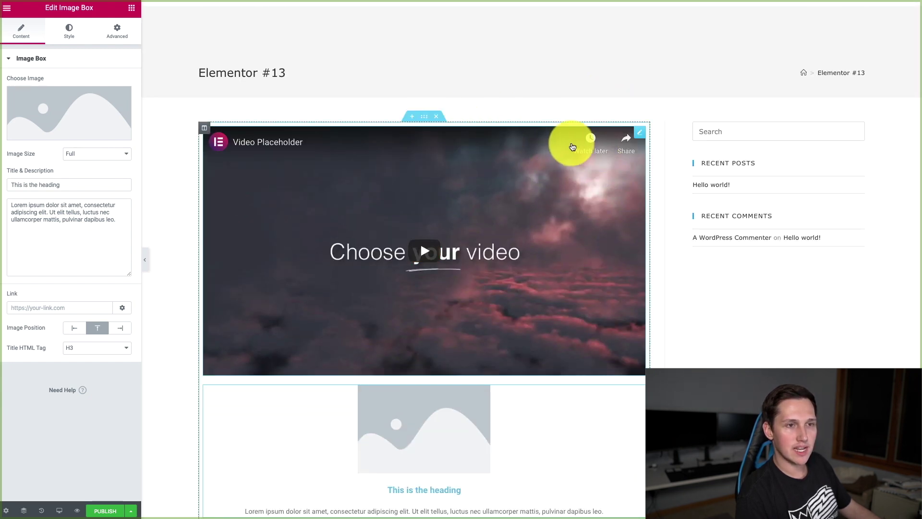
left_click(642, 135)
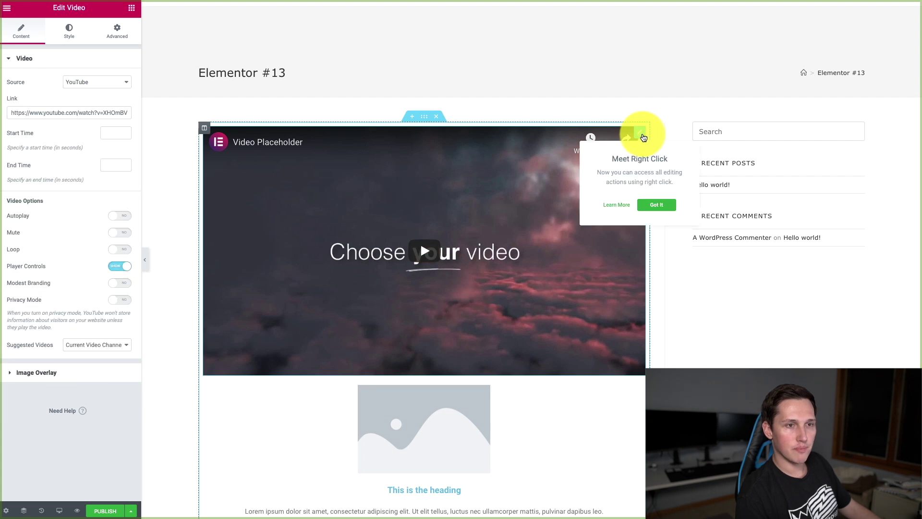
right_click(643, 138)
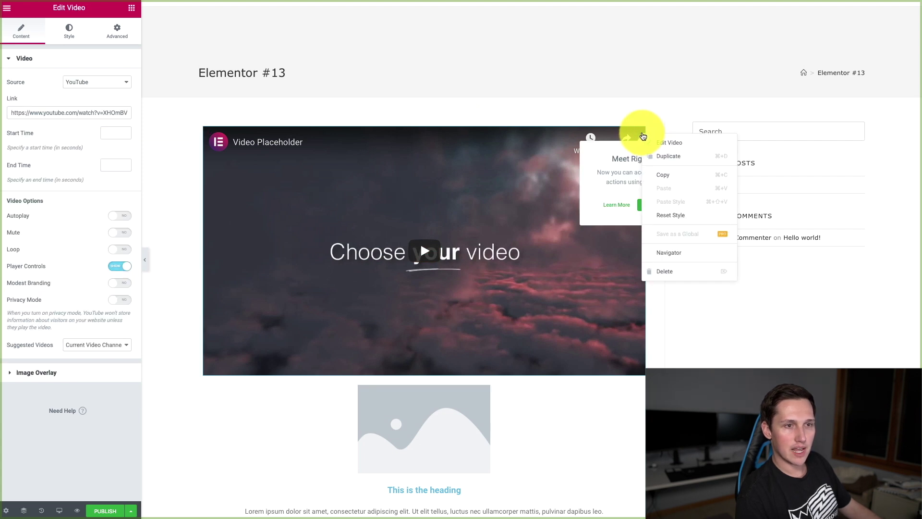
left_click(680, 269)
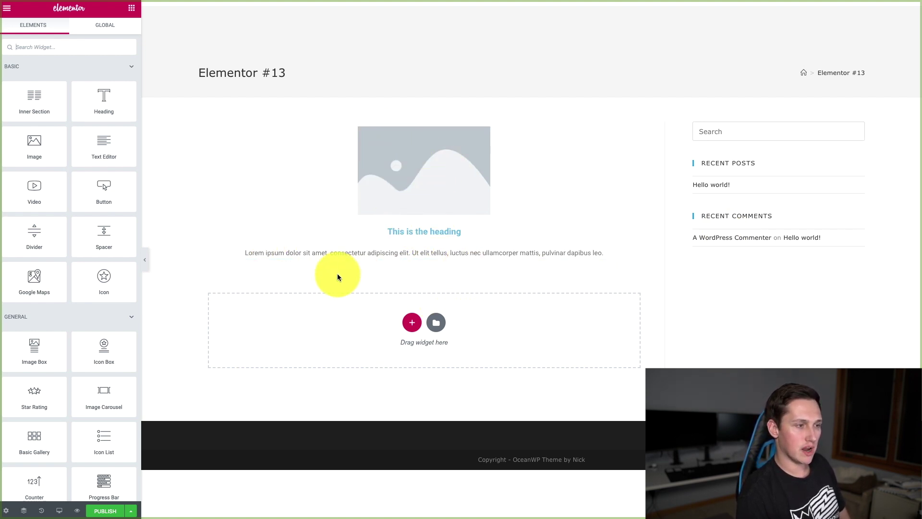
Step: Add a Star Rating widget in a new section below the image box
left_click_drag(57, 393, 469, 319)
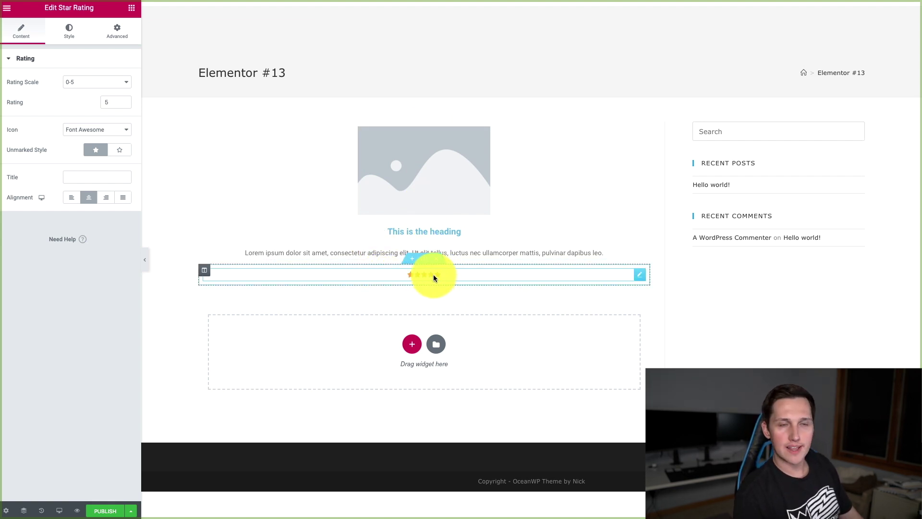
Step: Replace the image box's placeholder heading with "Omega Juicer"
left_click(444, 229)
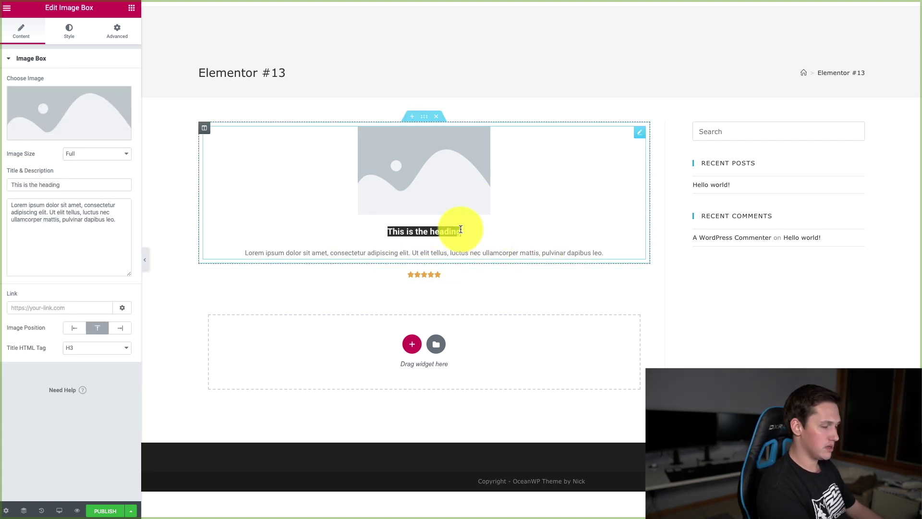
type("Omega Juicer")
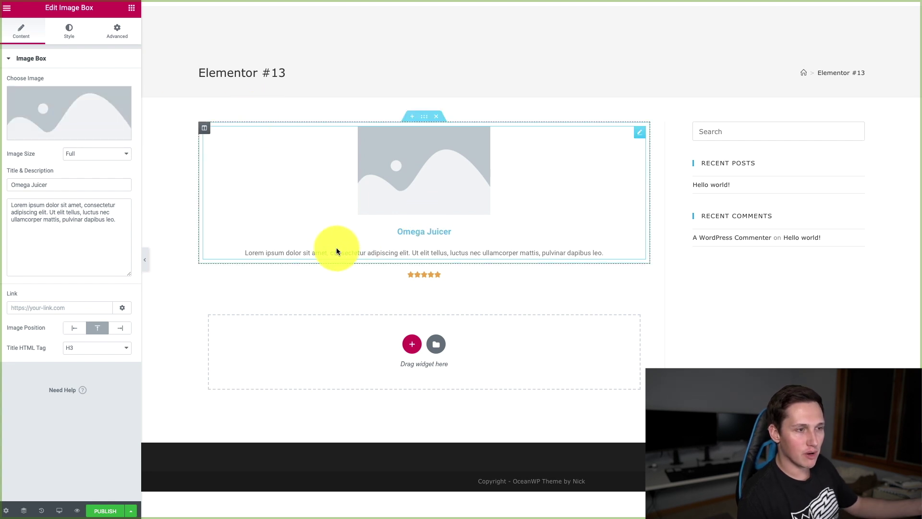
Step: Replace the image box's description with "This is an omega juicer here's why you might want to choose this one over another one."
left_click(305, 252)
left_click_drag(242, 253, 598, 253)
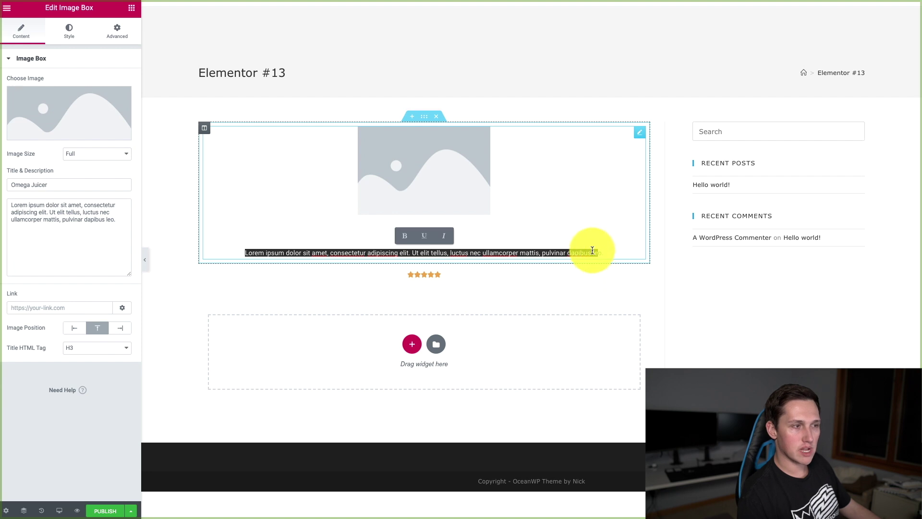
left_click(107, 222)
key("ctrl+a")
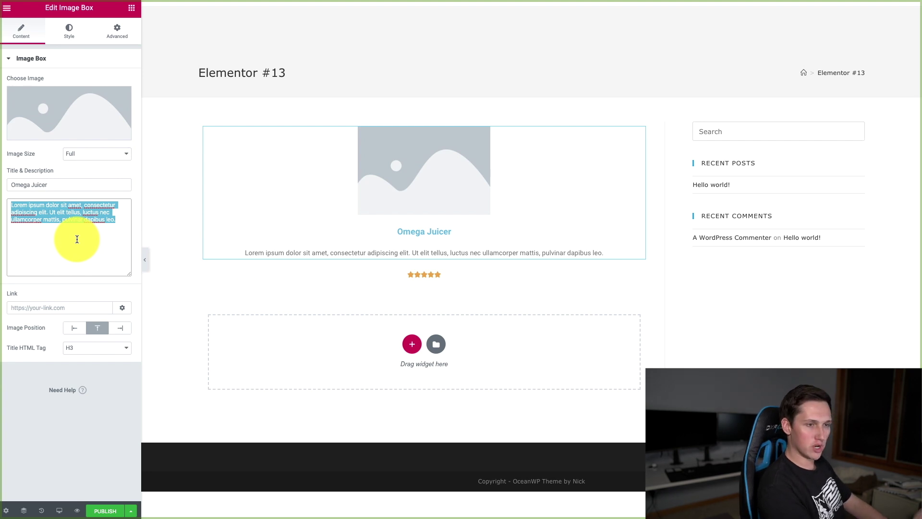
type("T")
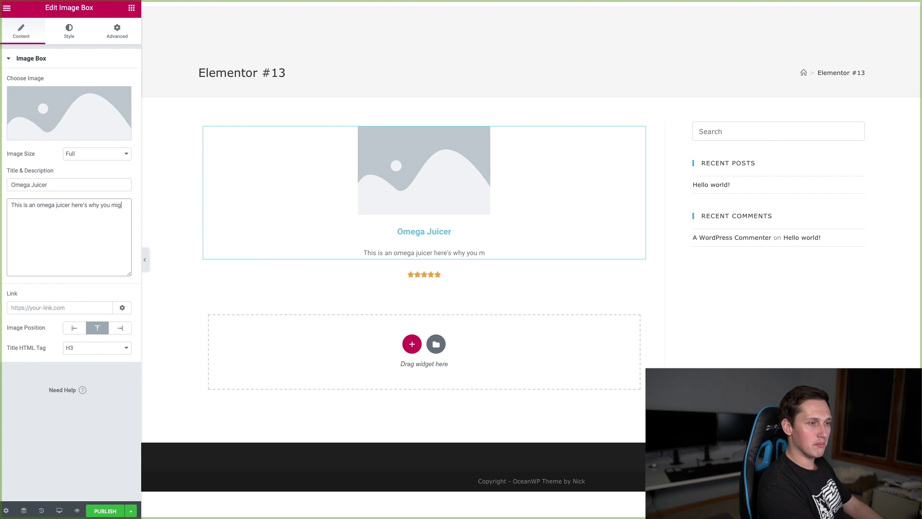
type("ose this")
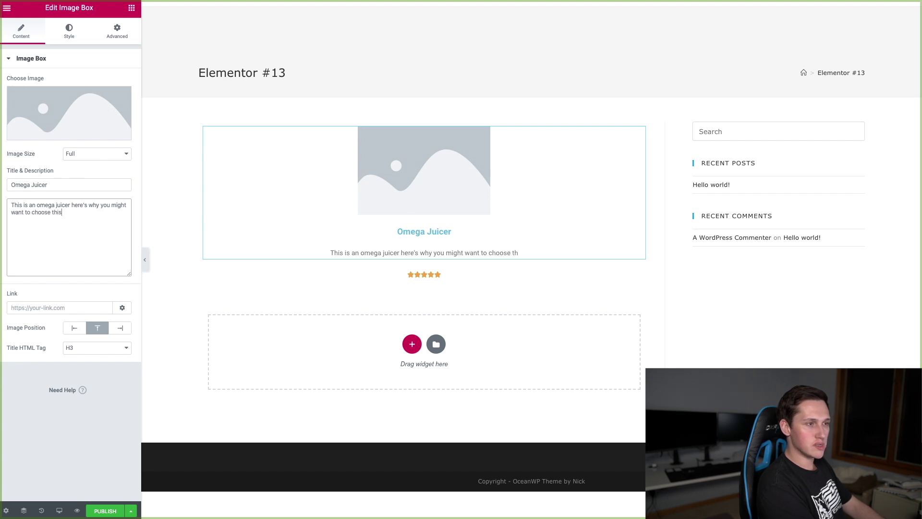
type(" one ofer another one.")
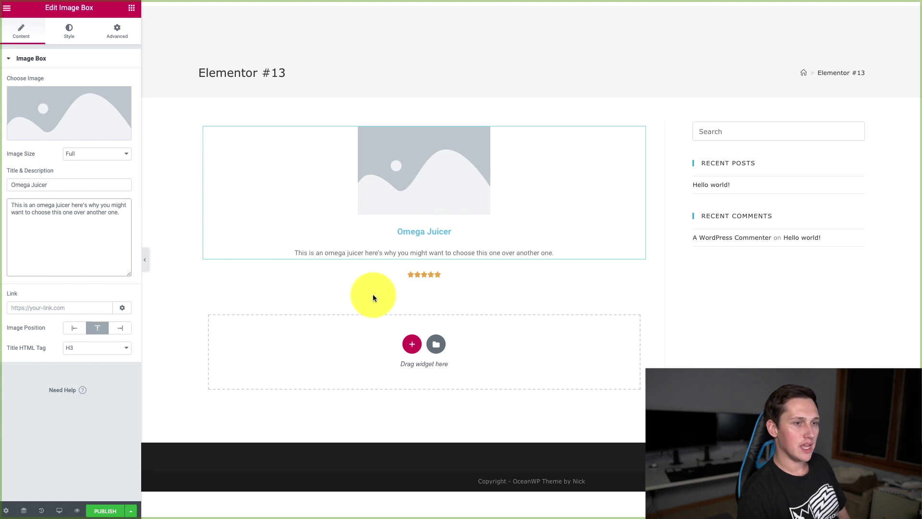
left_click(73, 310)
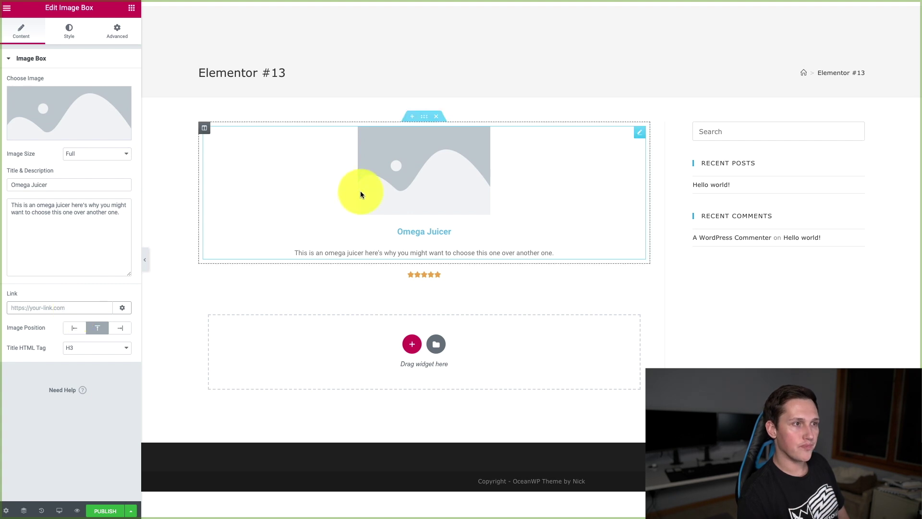
left_click(277, 75)
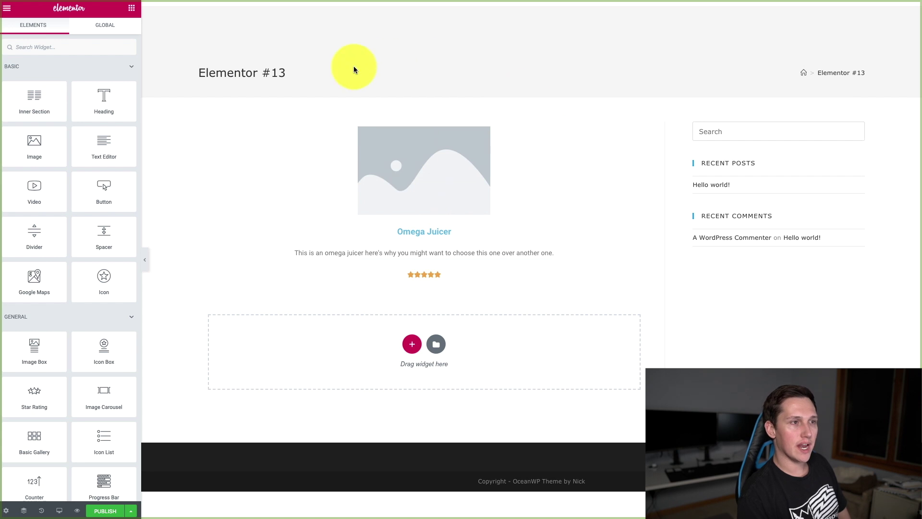
left_click_drag(290, 73, 191, 70)
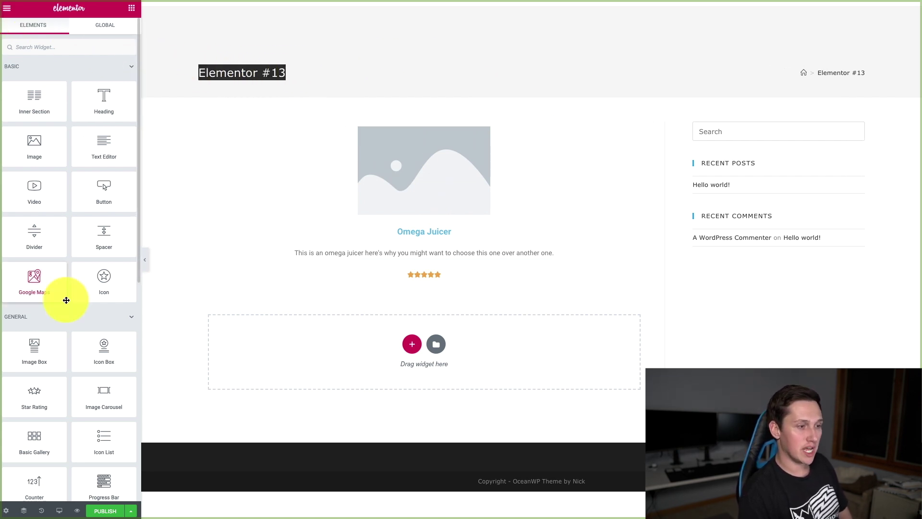
left_click(7, 8)
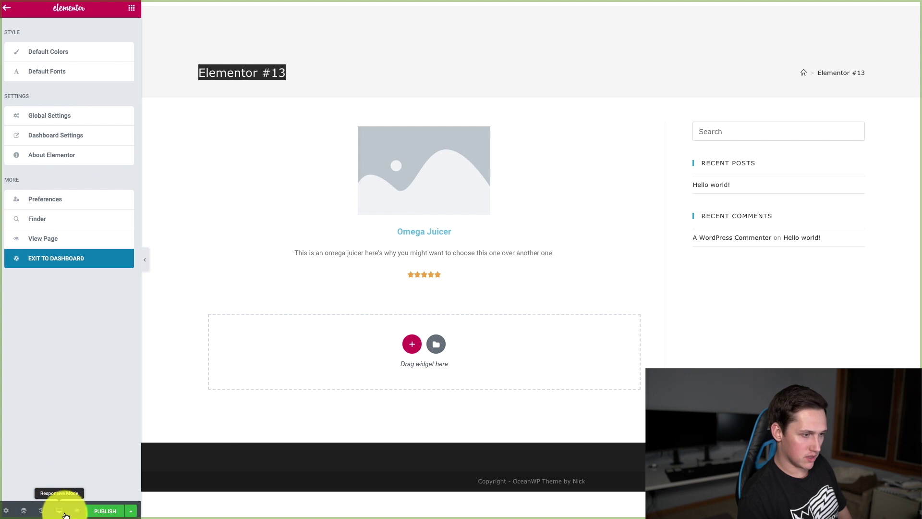
Step: Publish the page with the image box and star rating
left_click(134, 512)
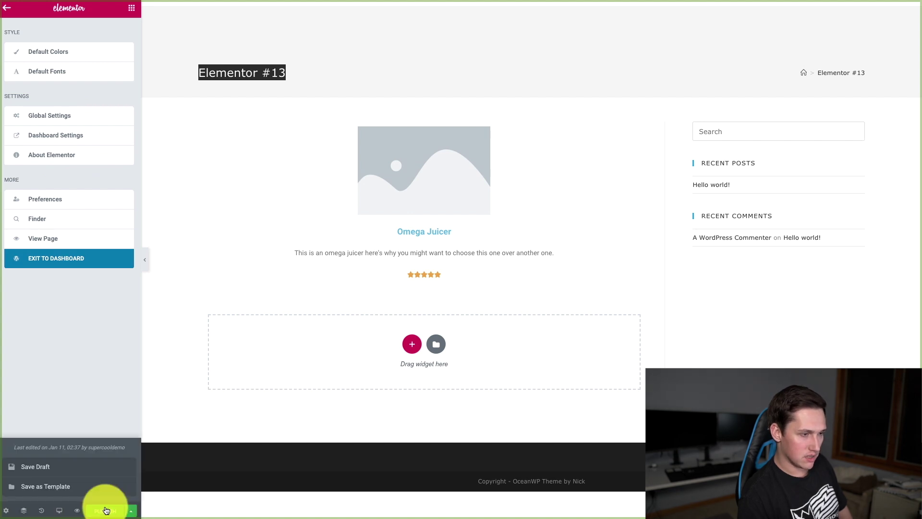
left_click(107, 510)
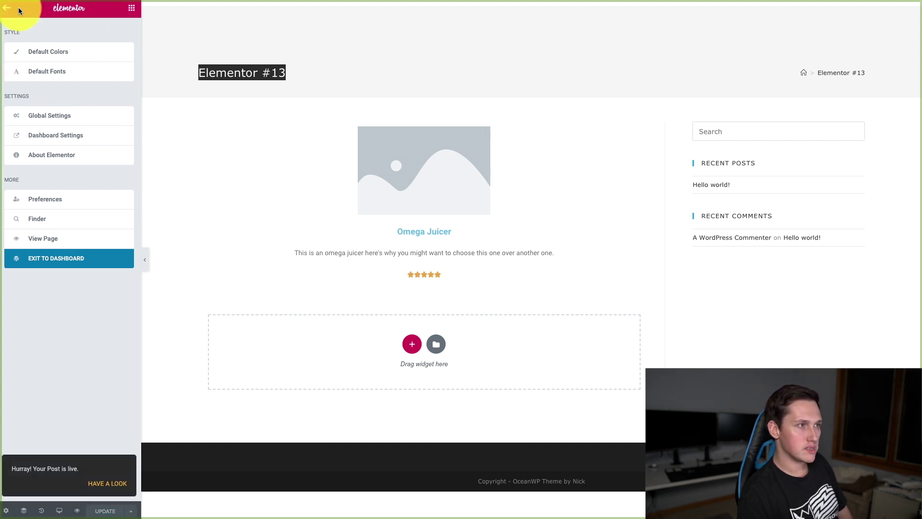
left_click(9, 10)
left_click(8, 9)
Step: Save the page design to the library as a template named "Product Review Page" and close the library
left_click(6, 510)
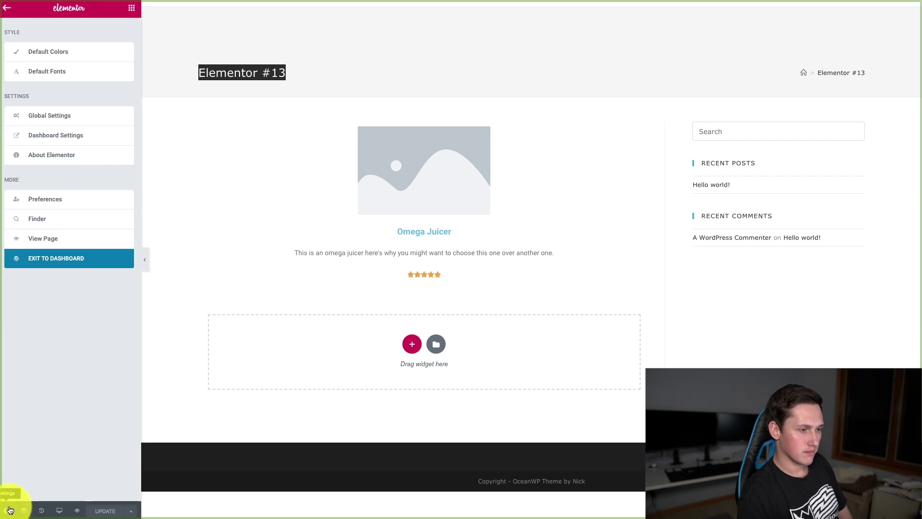
left_click(128, 512)
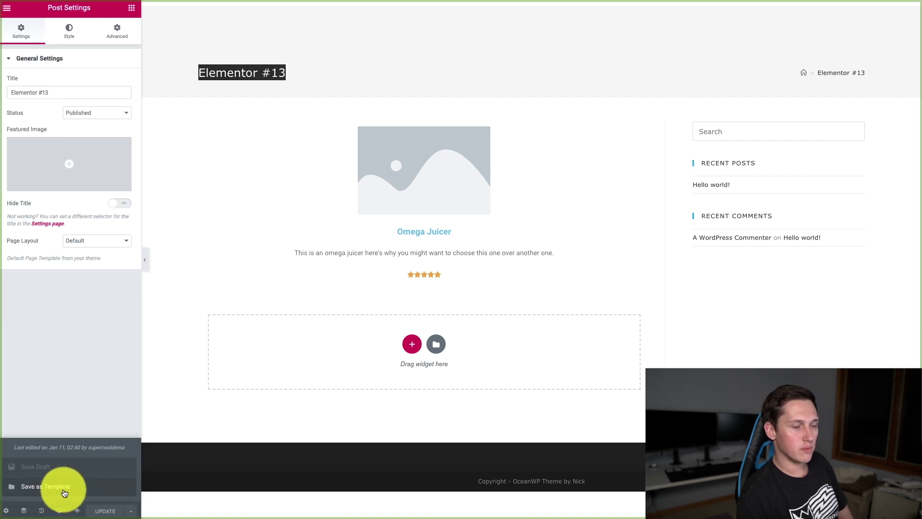
left_click(61, 487)
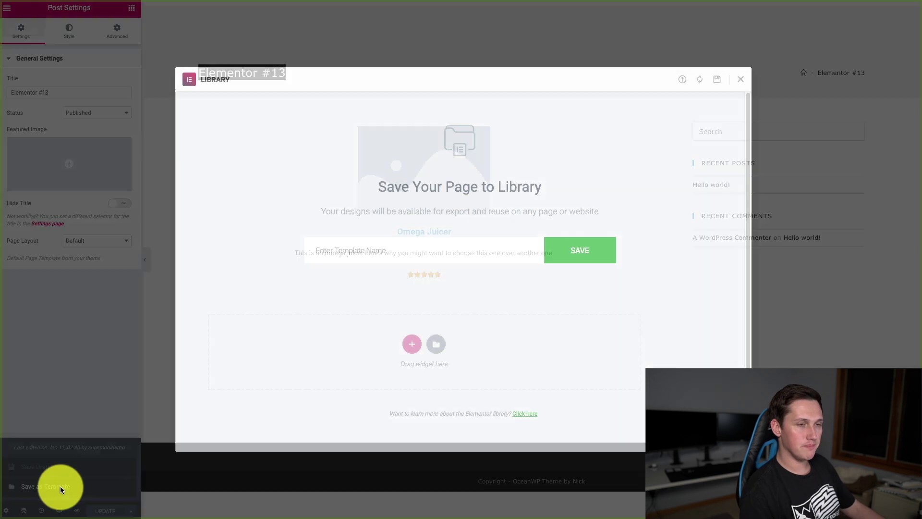
left_click(361, 252)
type("Product Review Page")
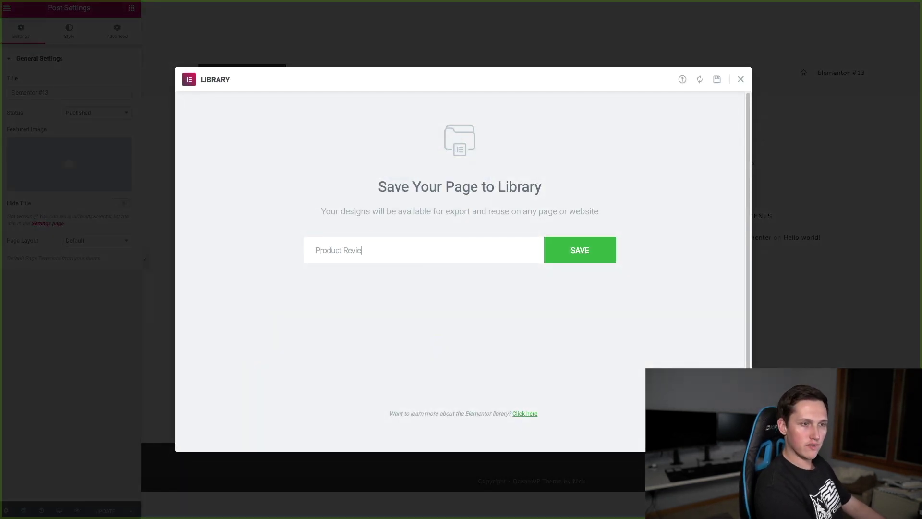
left_click(570, 260)
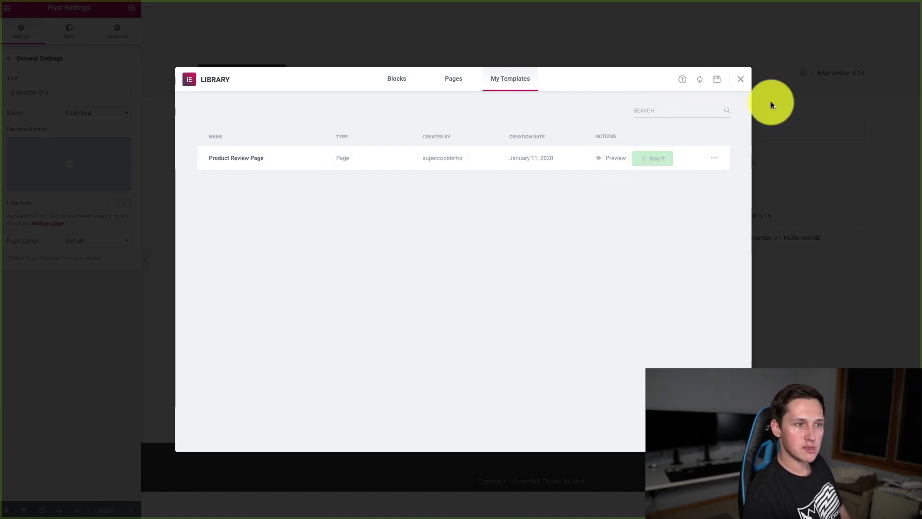
left_click(740, 79)
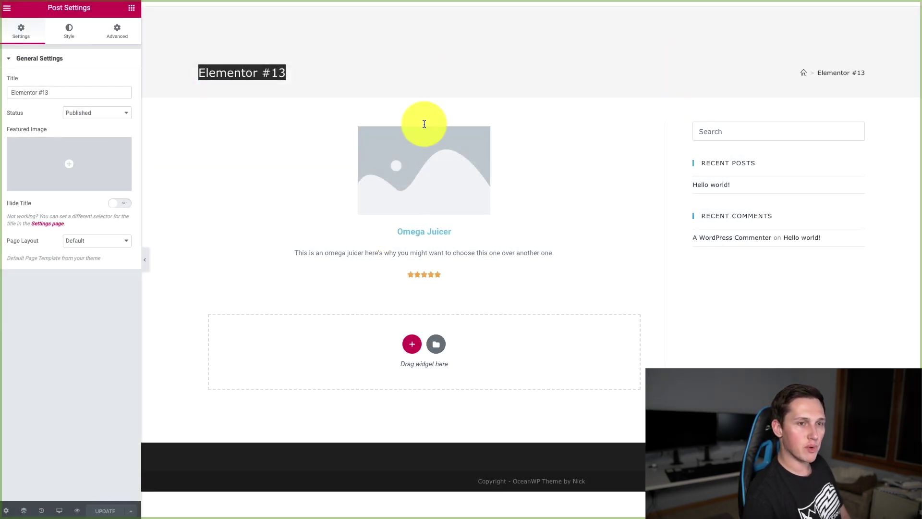
Step: Preview the page, open it in the WordPress editor, change its title to "Omega Juicer Review" and update it
left_click(76, 510)
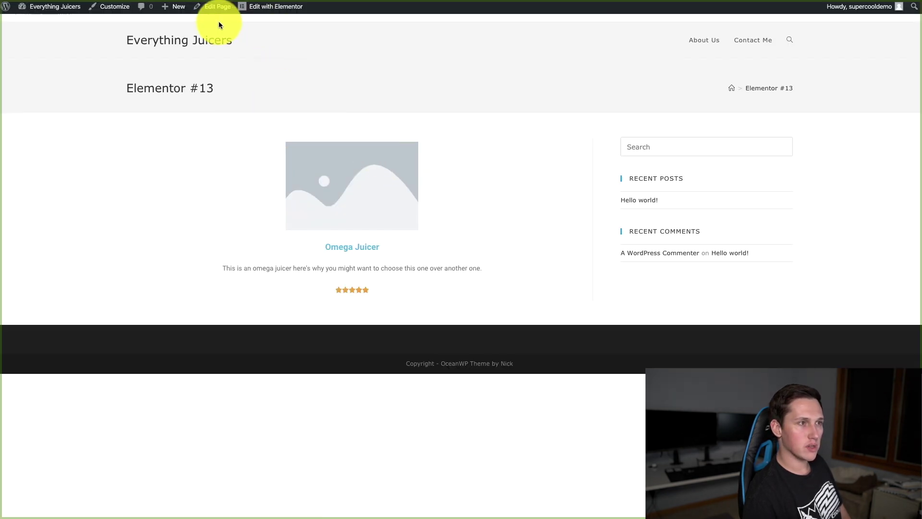
left_click(215, 10)
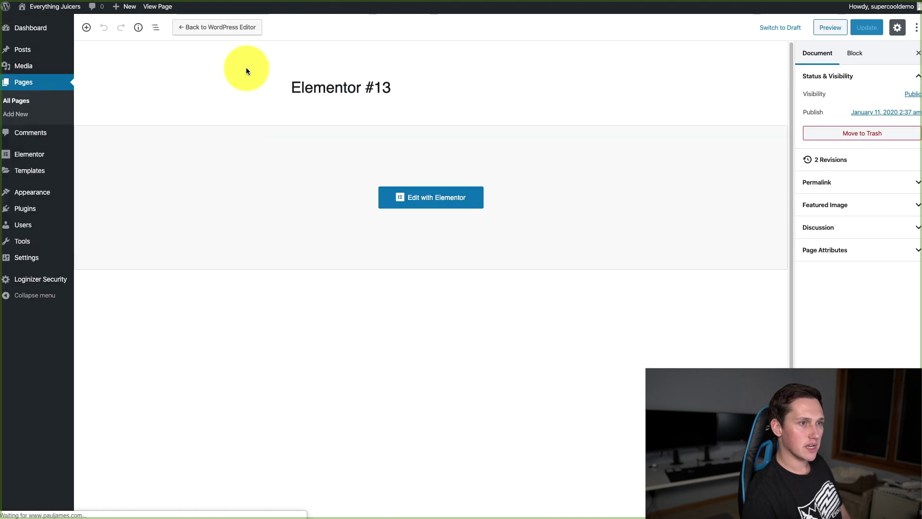
left_click_drag(393, 87, 286, 86)
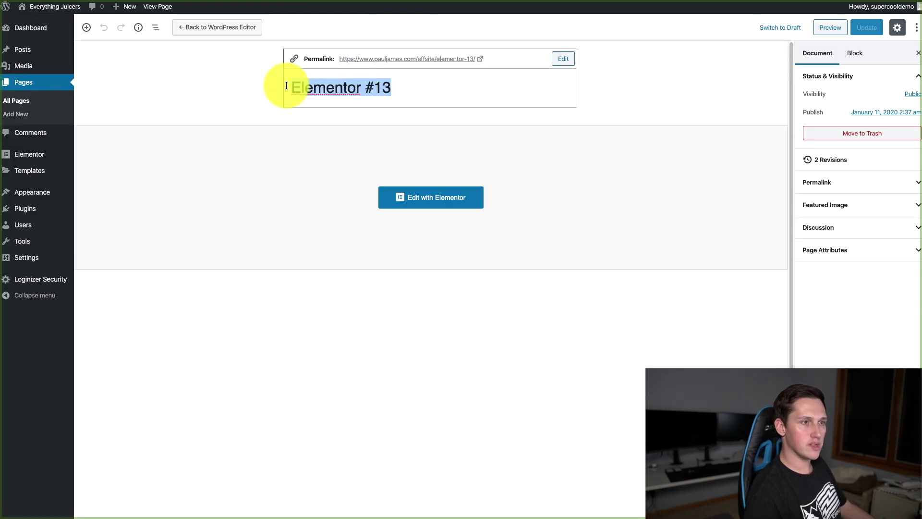
type("Omega")
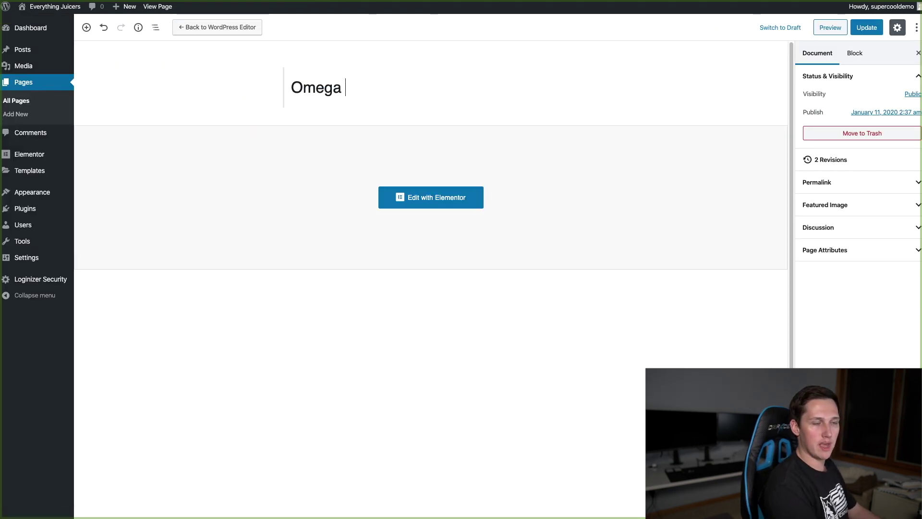
type(" Juicer")
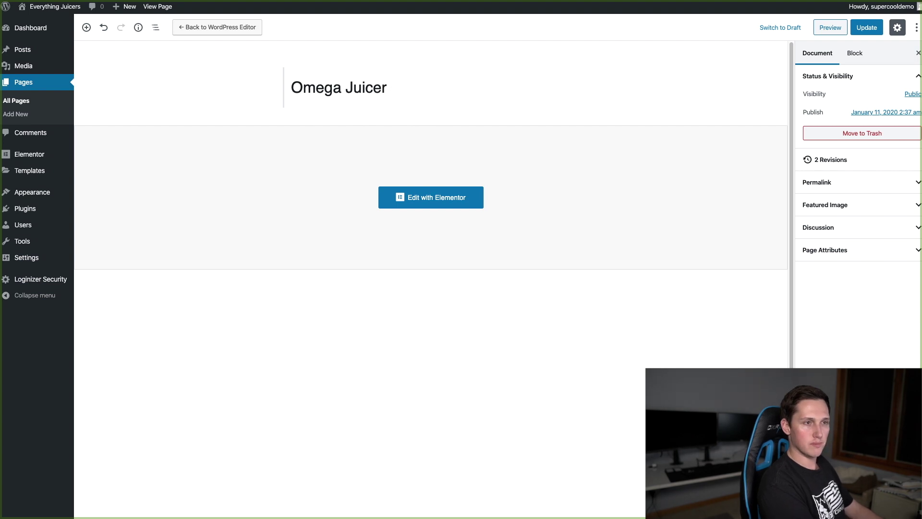
type(" REview")
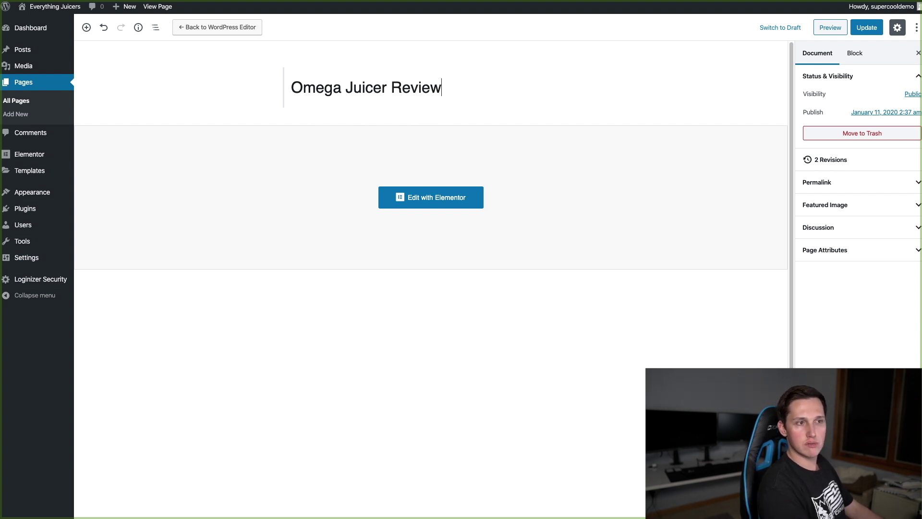
left_click(860, 30)
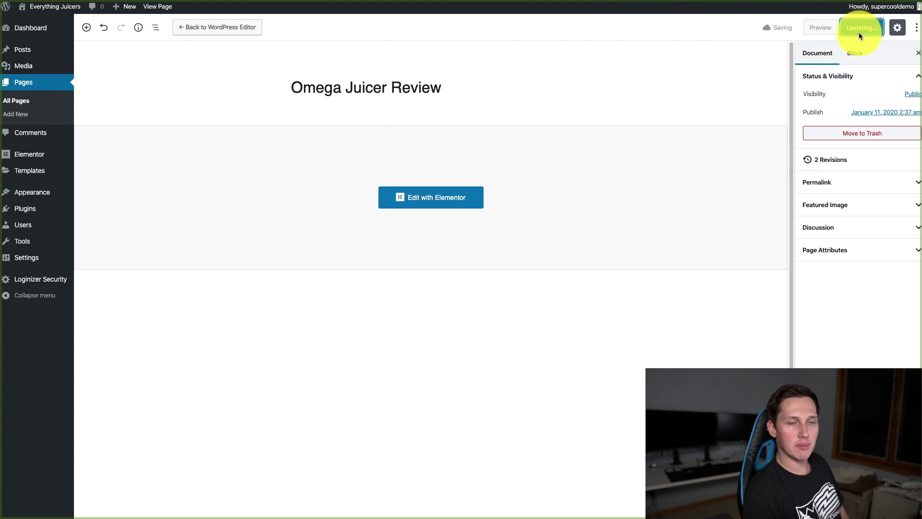
Step: Preview the updated page on the site and check its title
left_click(822, 27)
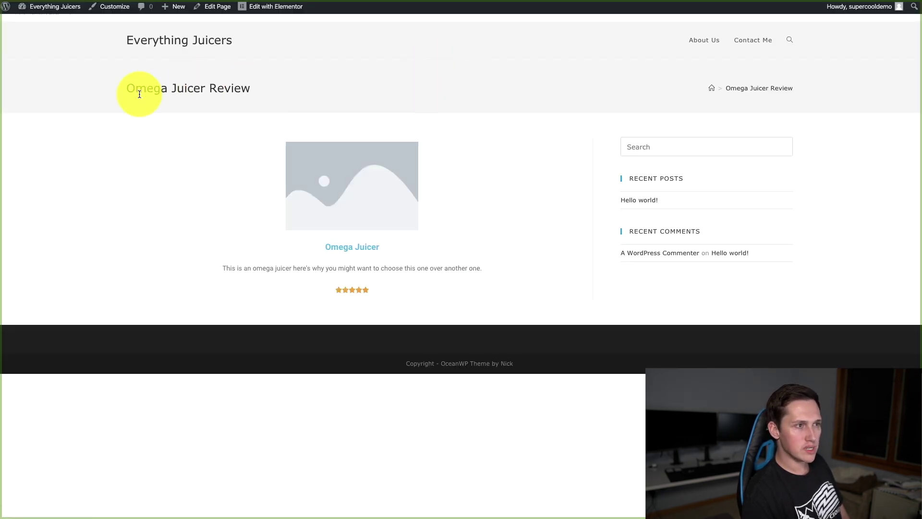
left_click_drag(139, 94, 288, 99)
left_click(510, 215)
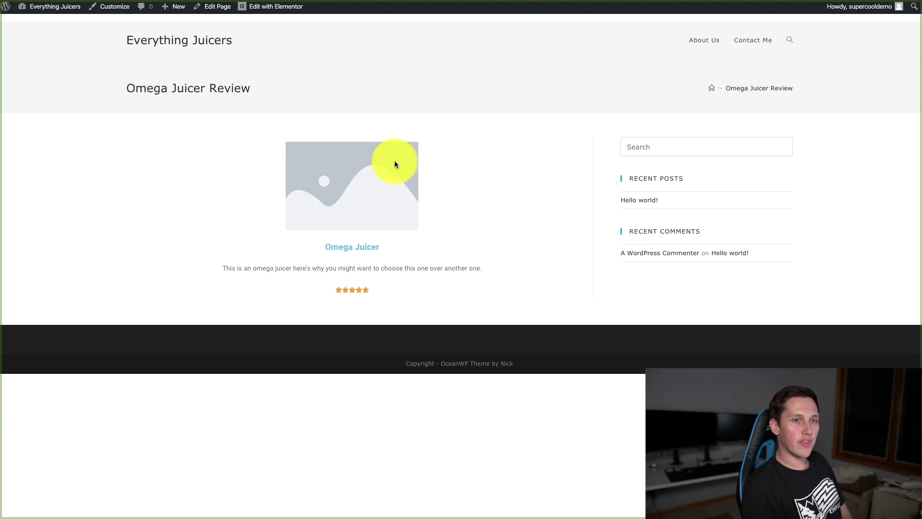